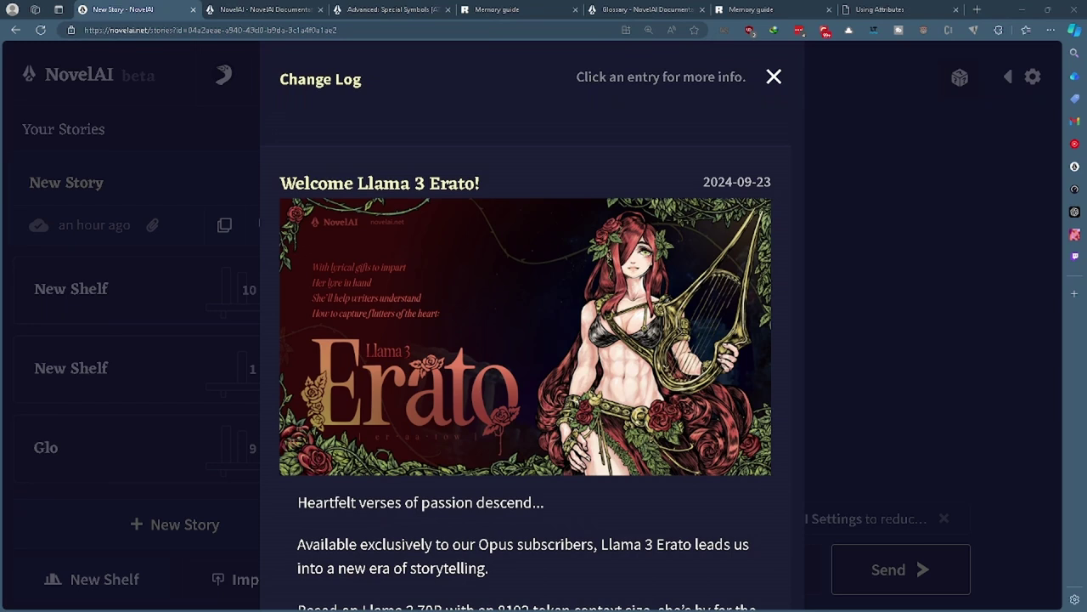
# Read the change log entries on the Llama 3 Erato release and the Kayra and Erato context and generation length increases
pyautogui.scroll(-3, 526, 365)
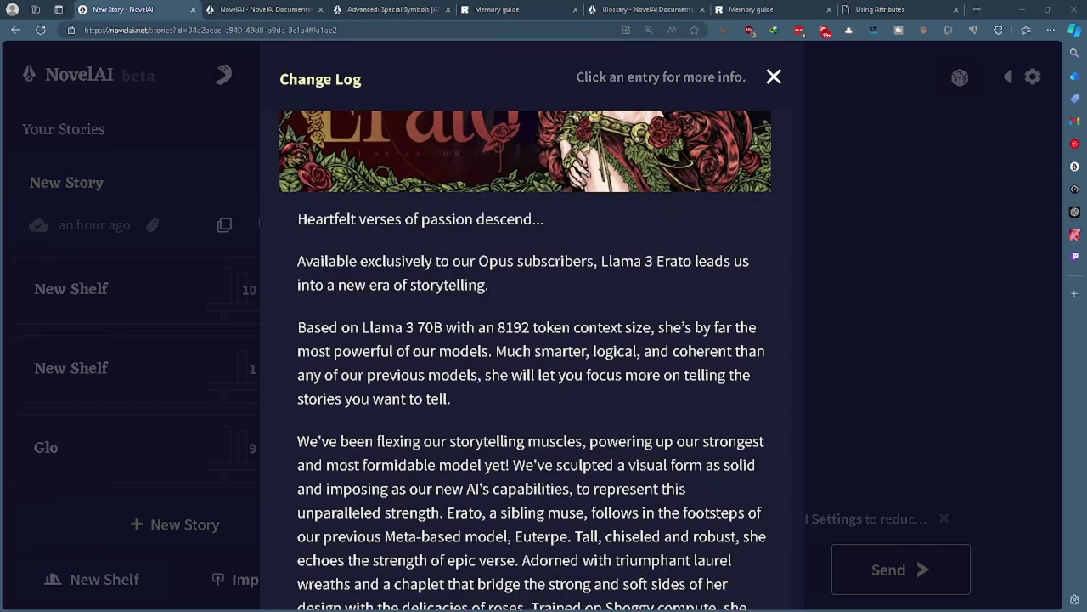
pyautogui.scroll(1, 526, 365)
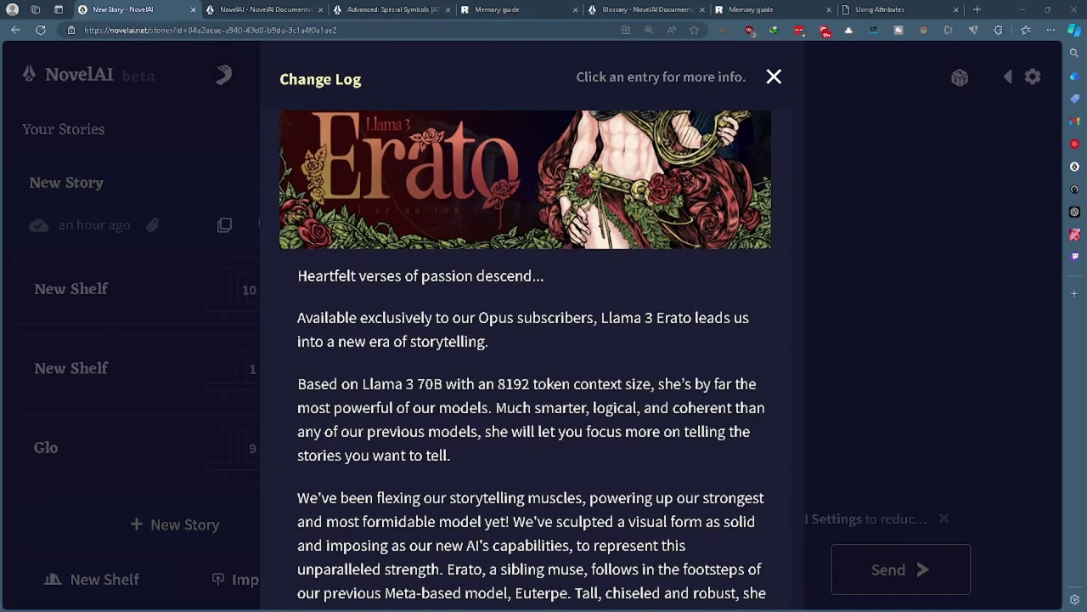
pyautogui.scroll(-1, 526, 365)
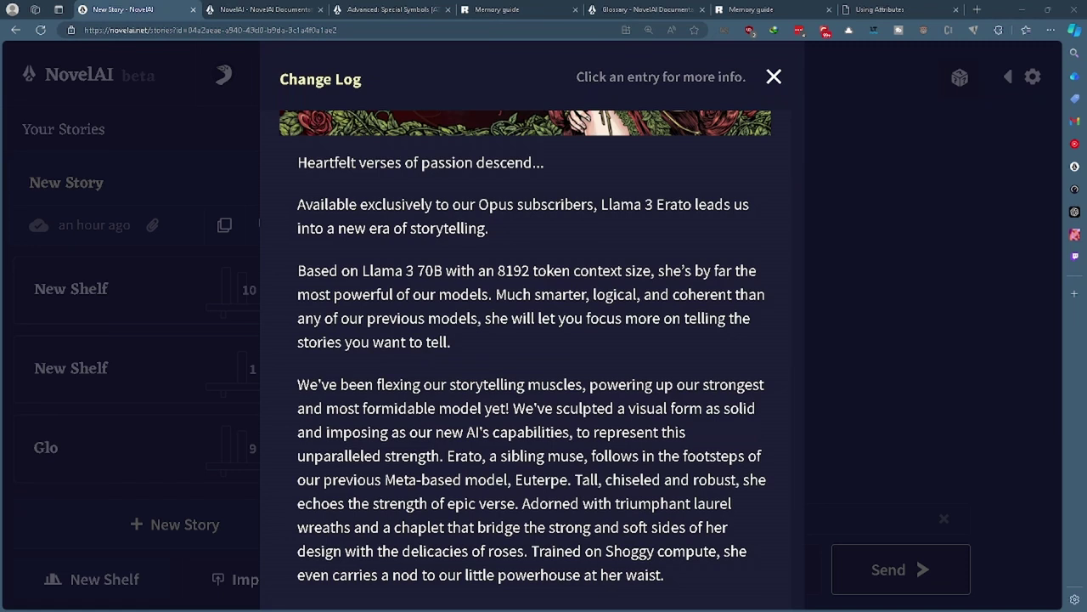
pyautogui.scroll(-1, 525, 360)
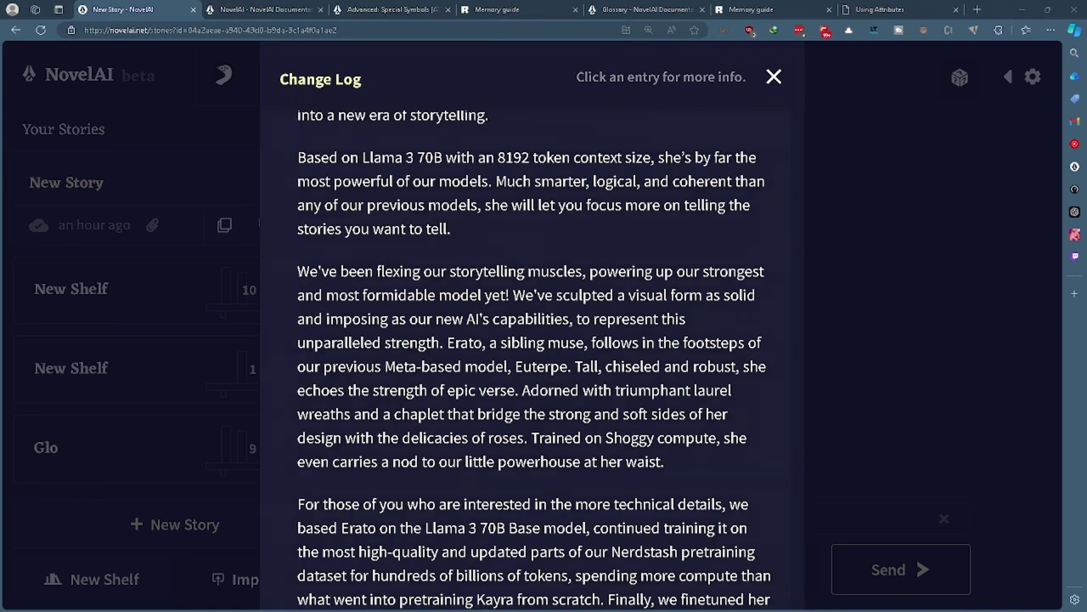
pyautogui.scroll(-2, 533, 360)
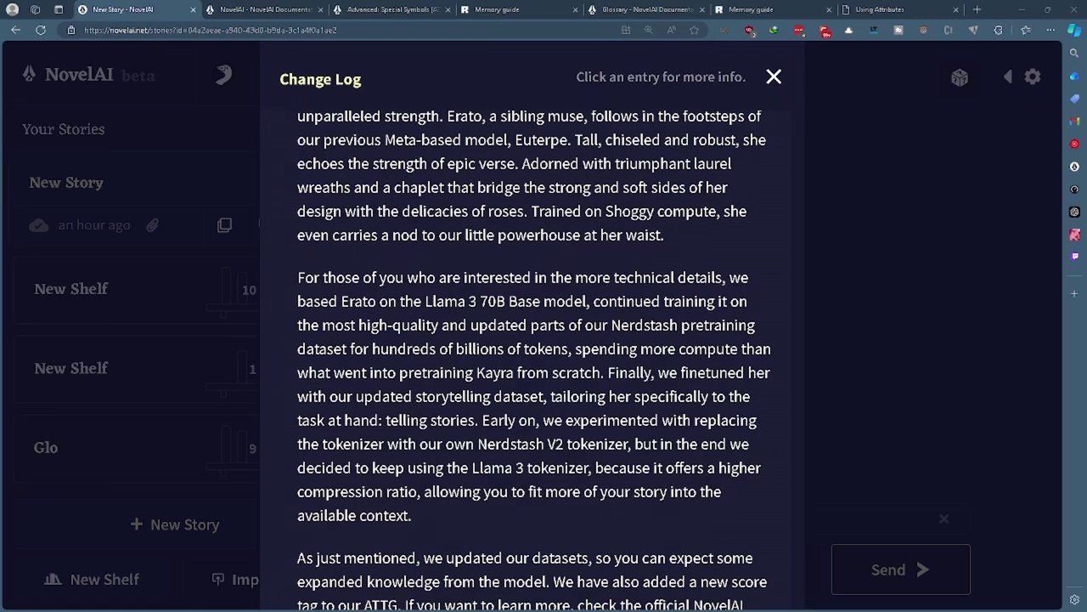
pyautogui.scroll(-3, 533, 356)
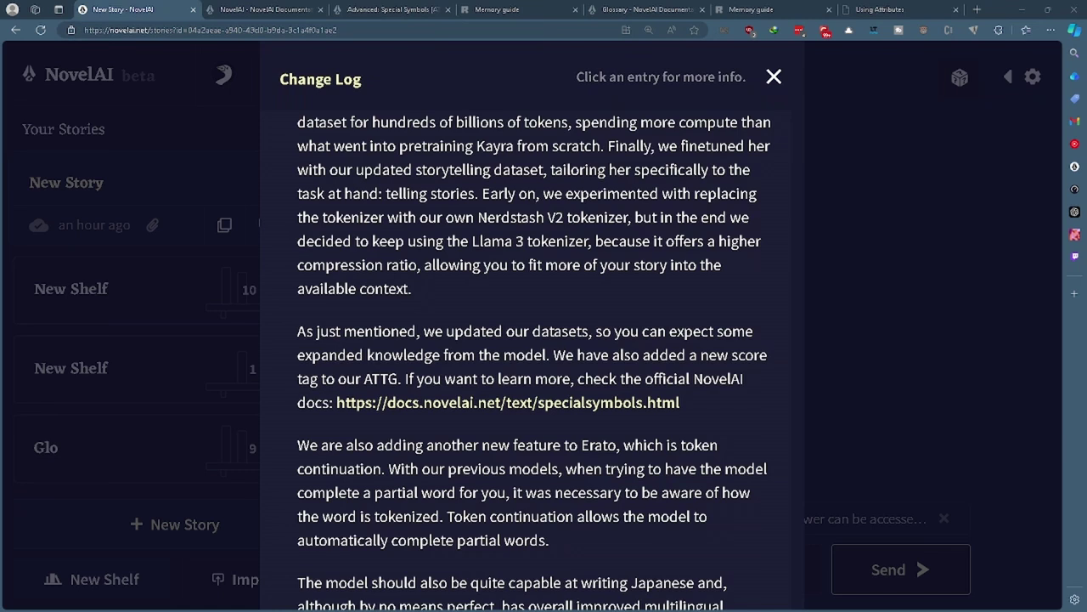
pyautogui.scroll(-1, 533, 356)
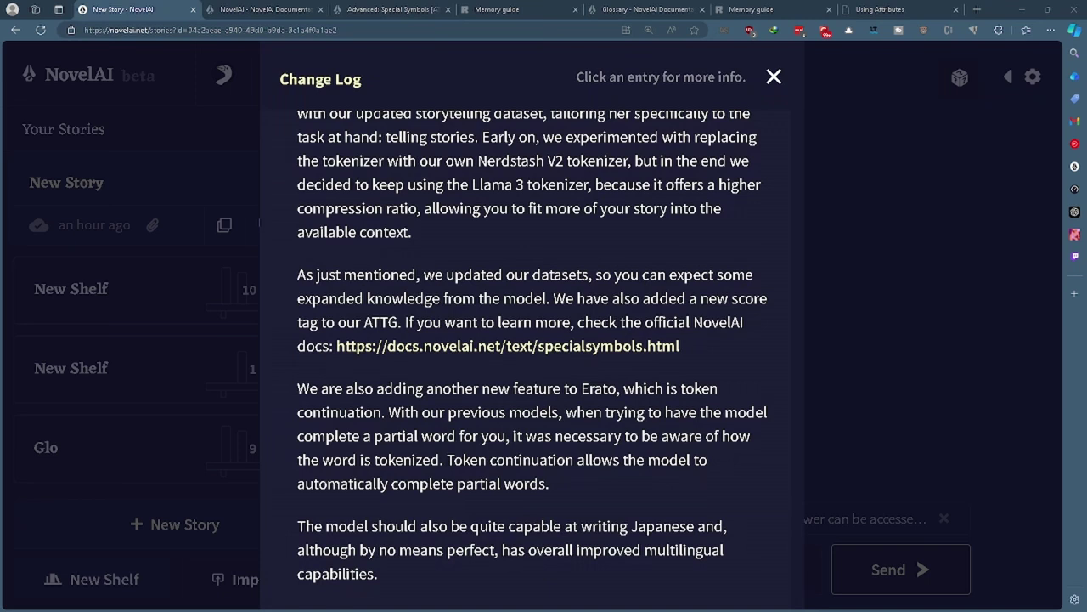
pyautogui.scroll(-3, 534, 340)
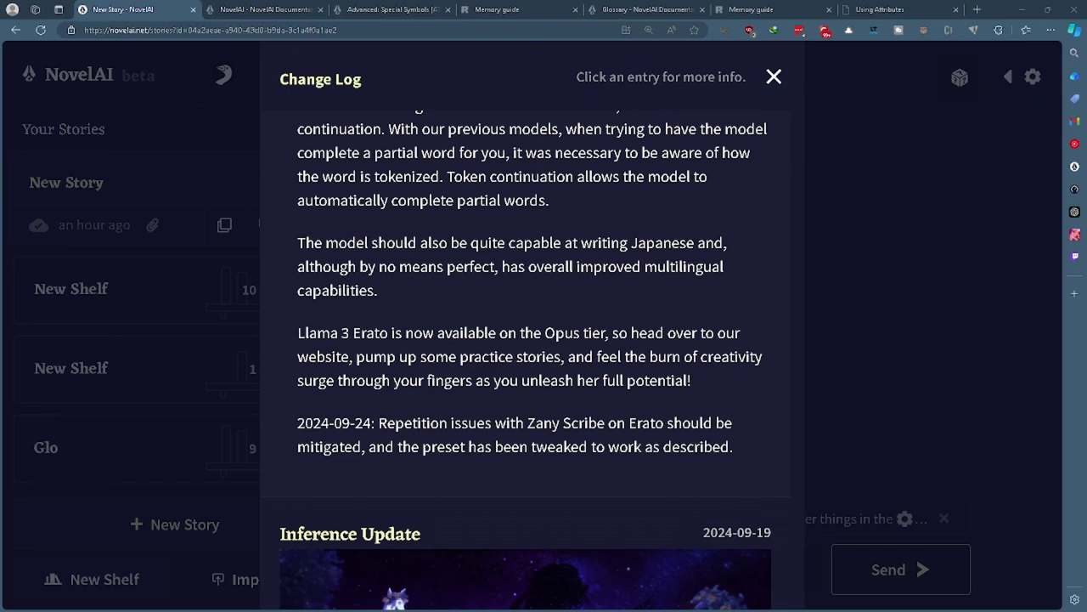
pyautogui.scroll(15, 525, 339)
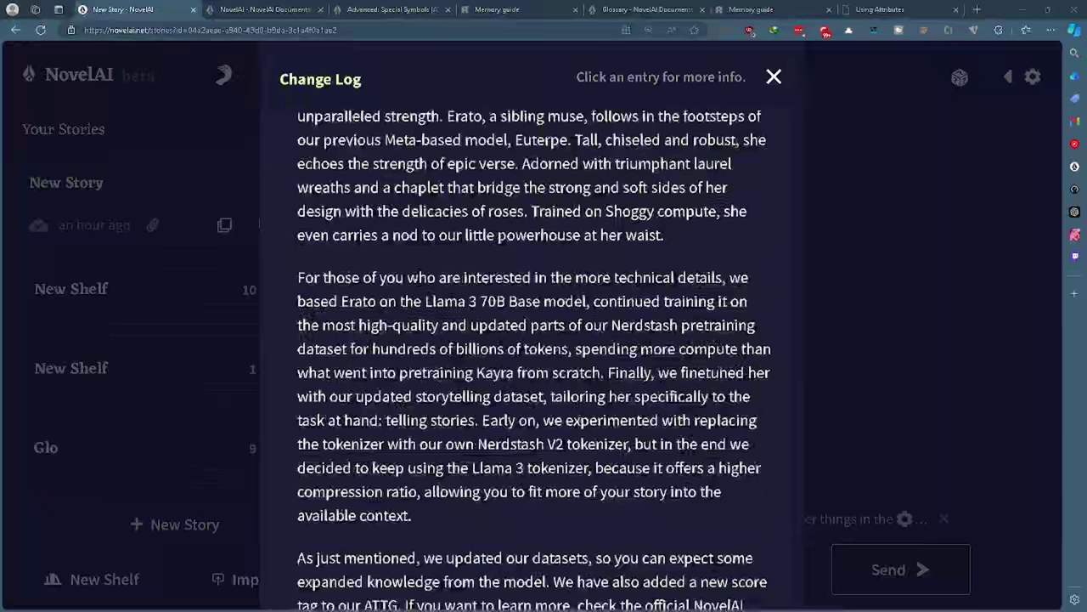
pyautogui.scroll(15, 525, 340)
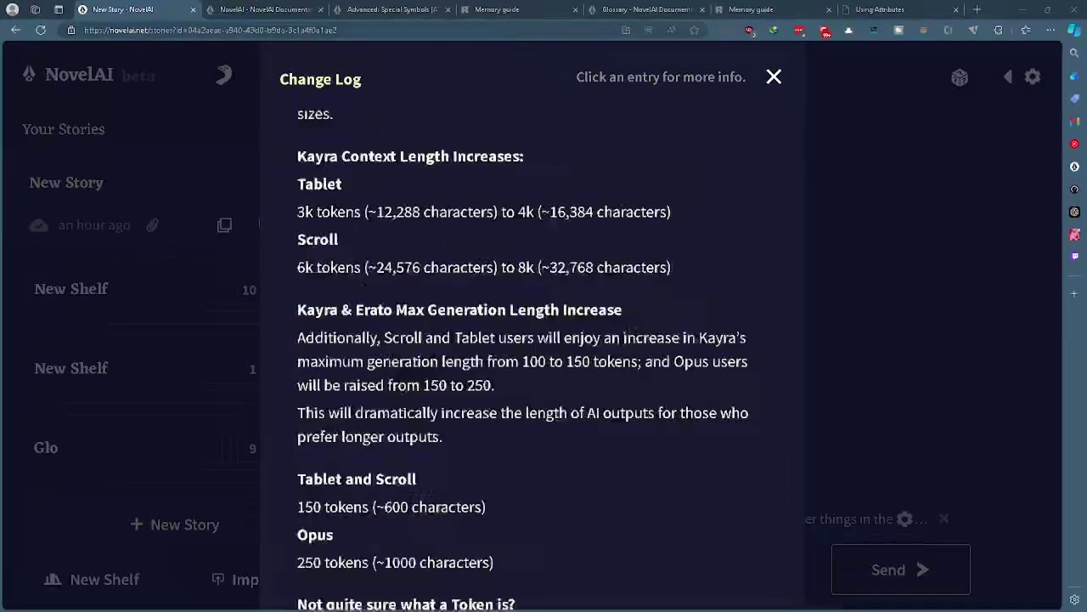
pyautogui.scroll(6, 525, 340)
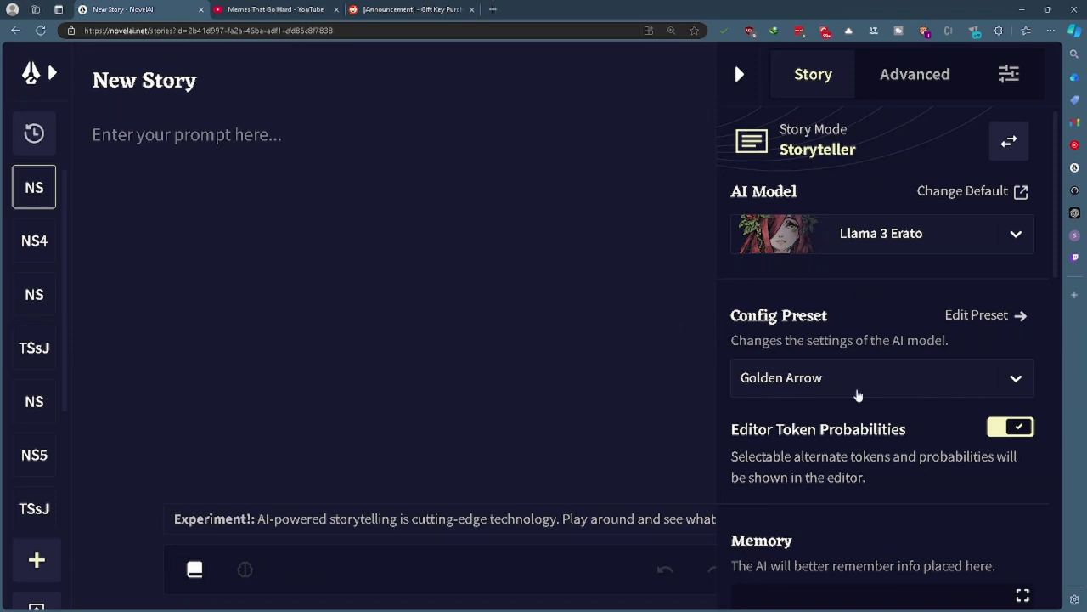
# Look over the story settings for the AI model, config preset, editor token probabilities, Memory and Author's Note
pyautogui.scroll(-1, 872, 328)
pyautogui.scroll(-1, 850, 271)
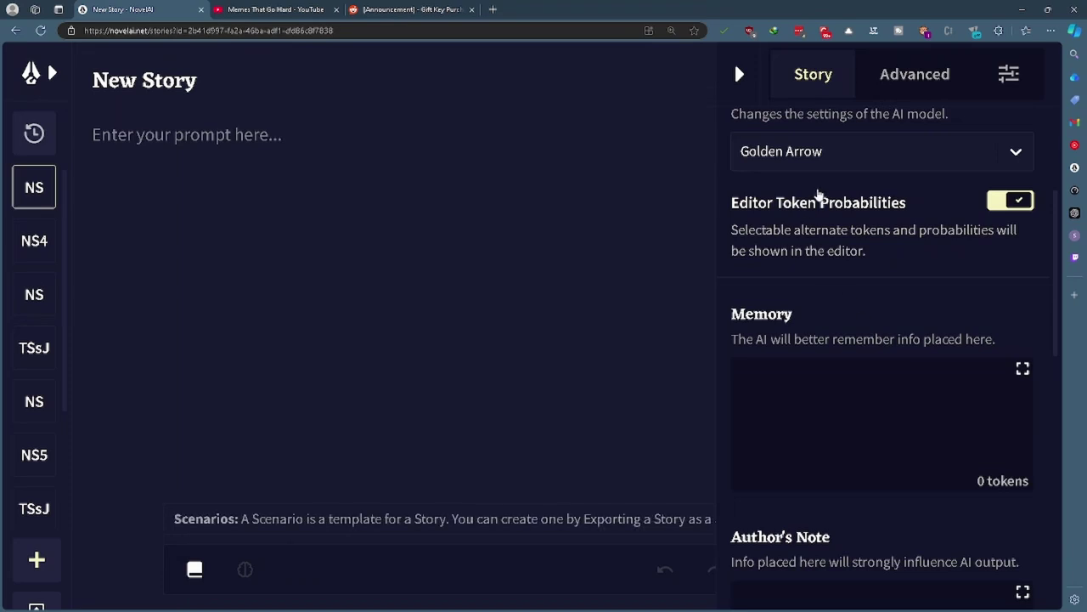
pyautogui.scroll(2, 818, 199)
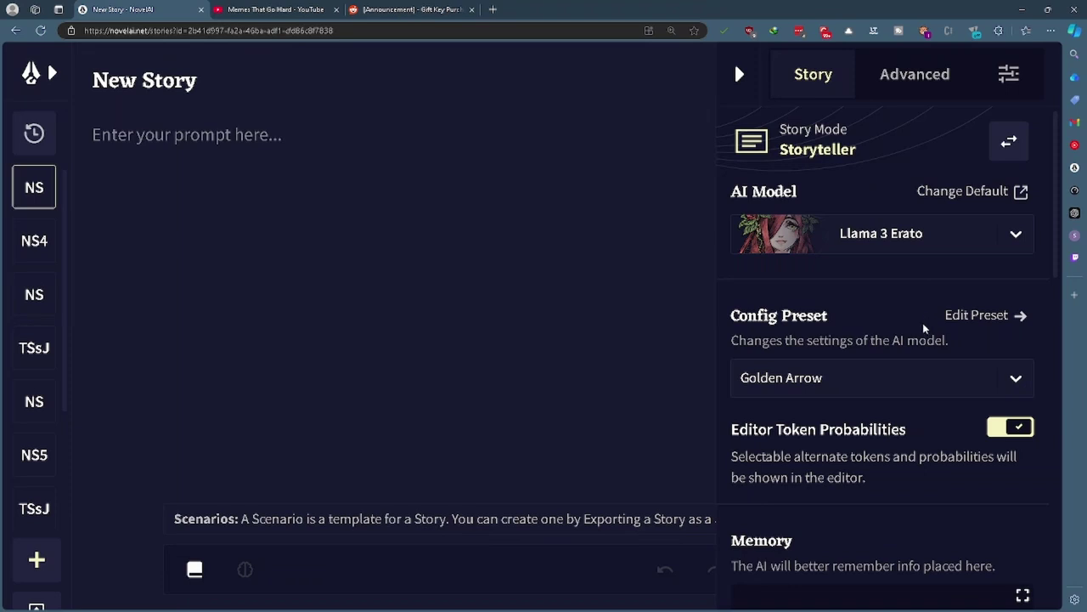
pyautogui.scroll(-5, 937, 311)
pyautogui.scroll(3, 937, 311)
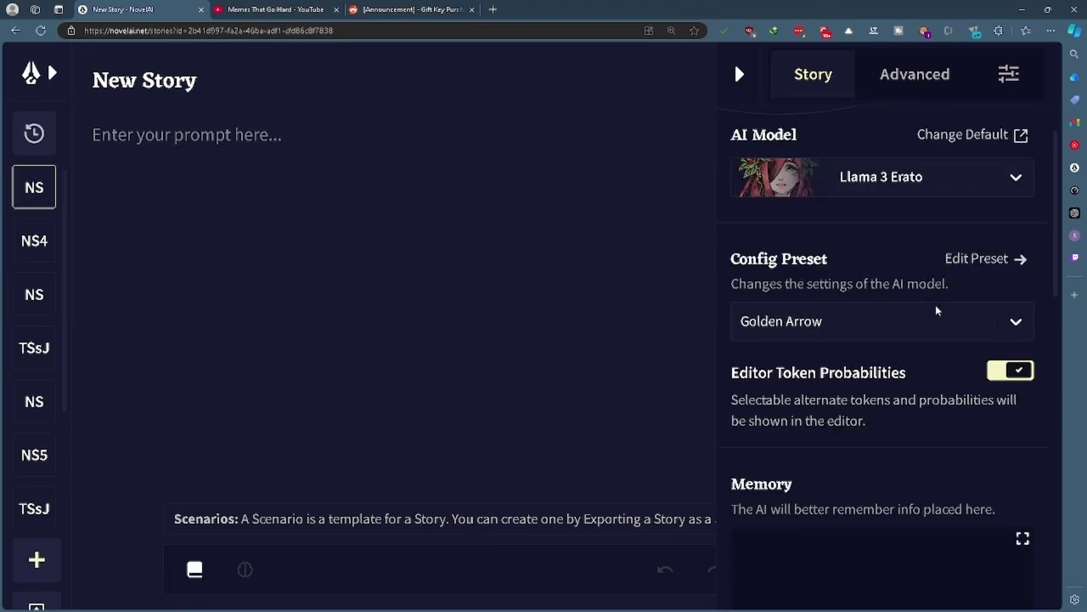
pyautogui.scroll(1, 940, 306)
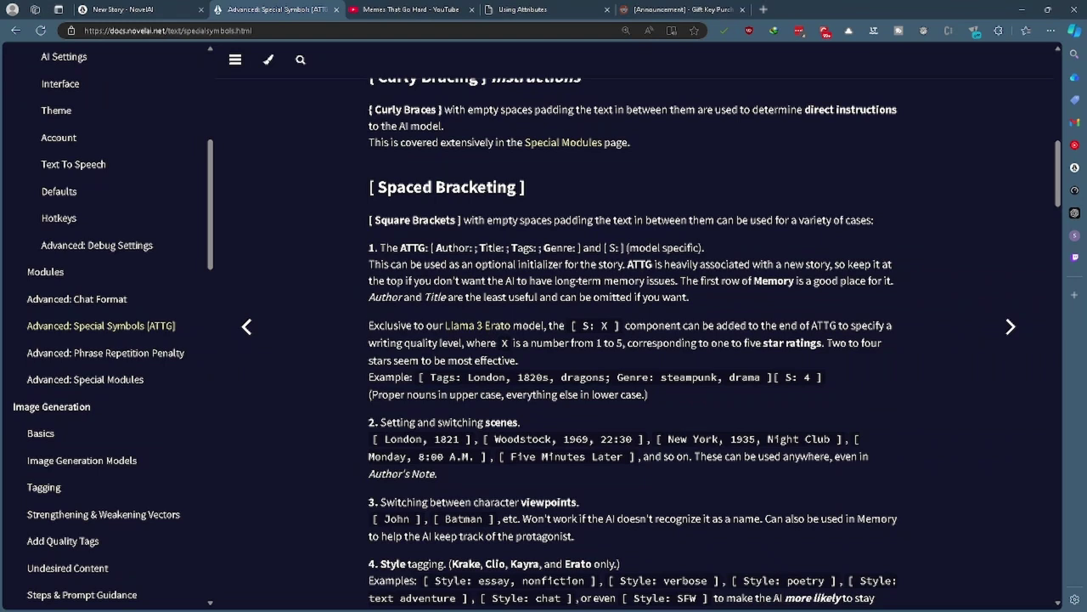
# Highlight the special symbols documentation passage introducing the Erato-exclusive [ S: X ] component, then clear the highlight
pyautogui.moveTo(369, 326); pyautogui.dragTo(619, 326)
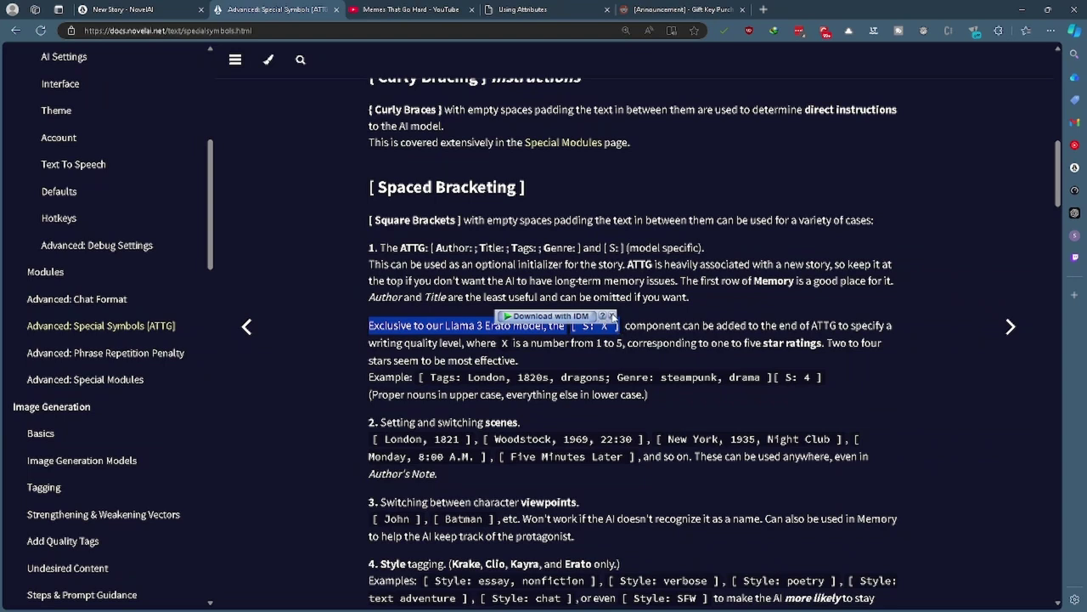
pyautogui.click(615, 315)
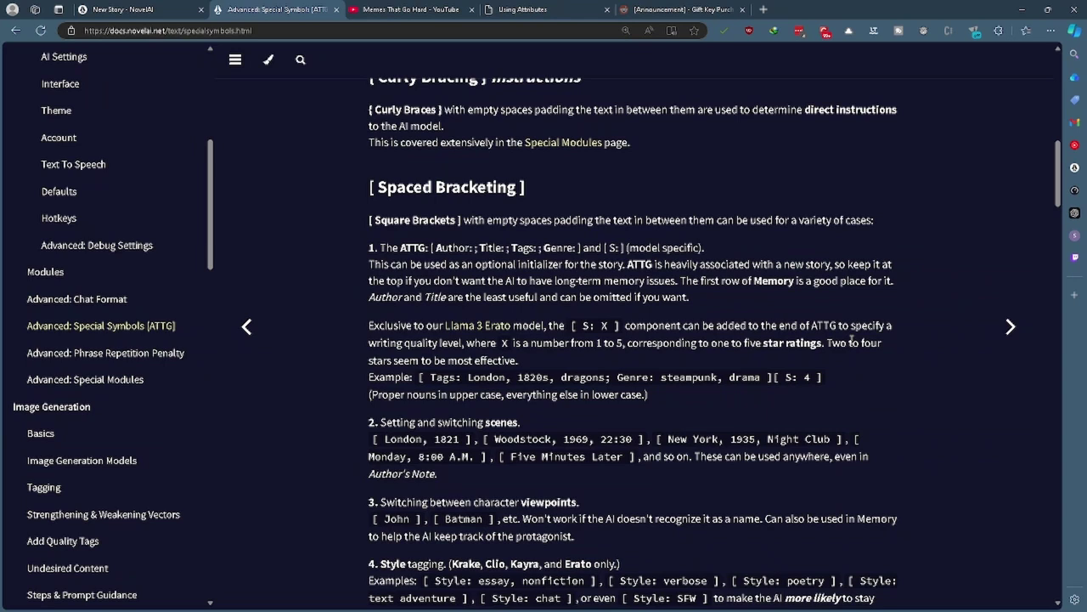
# Return to the story and examine the Golden Arrow preset's output length, repetition penalty and sampling settings
pyautogui.hotkey('ctrl', 'shift', 'Tab')
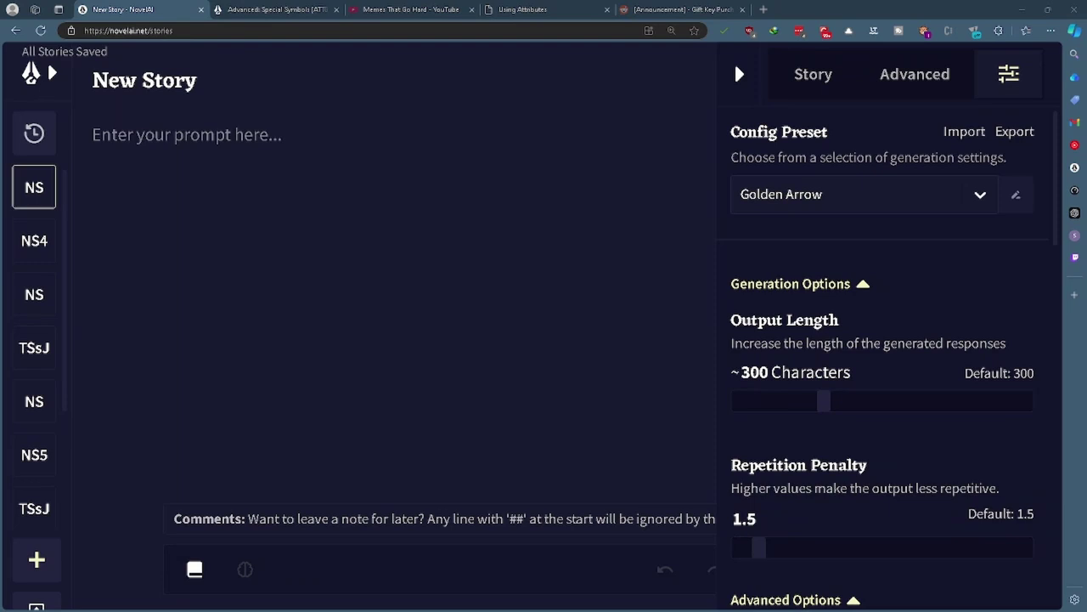
pyautogui.scroll(-5, 734, 61)
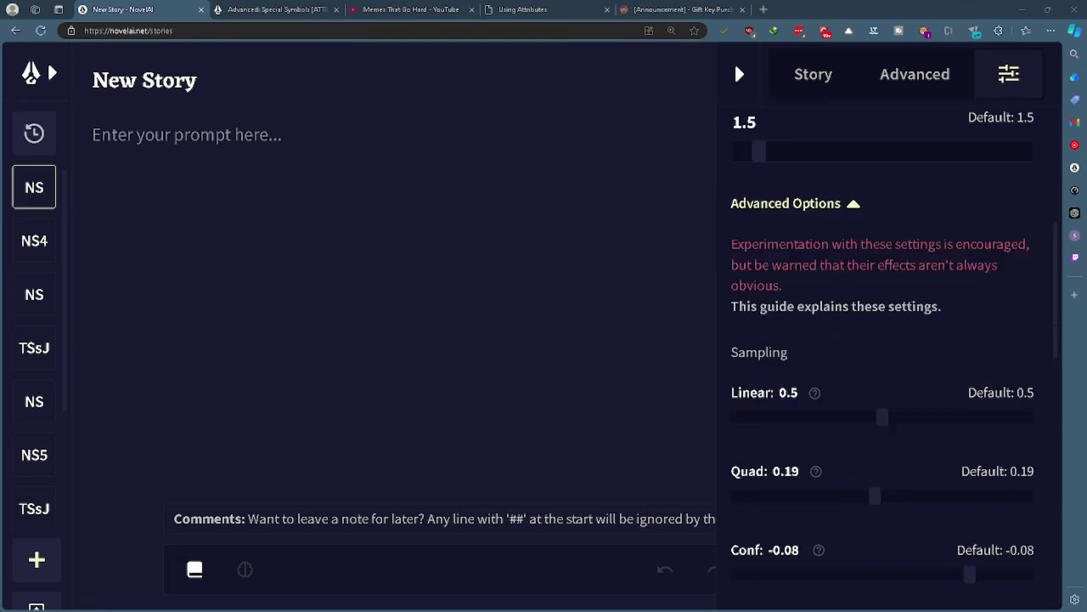
pyautogui.scroll(1, 734, 61)
pyautogui.scroll(-1, 734, 61)
pyautogui.scroll(3, 734, 61)
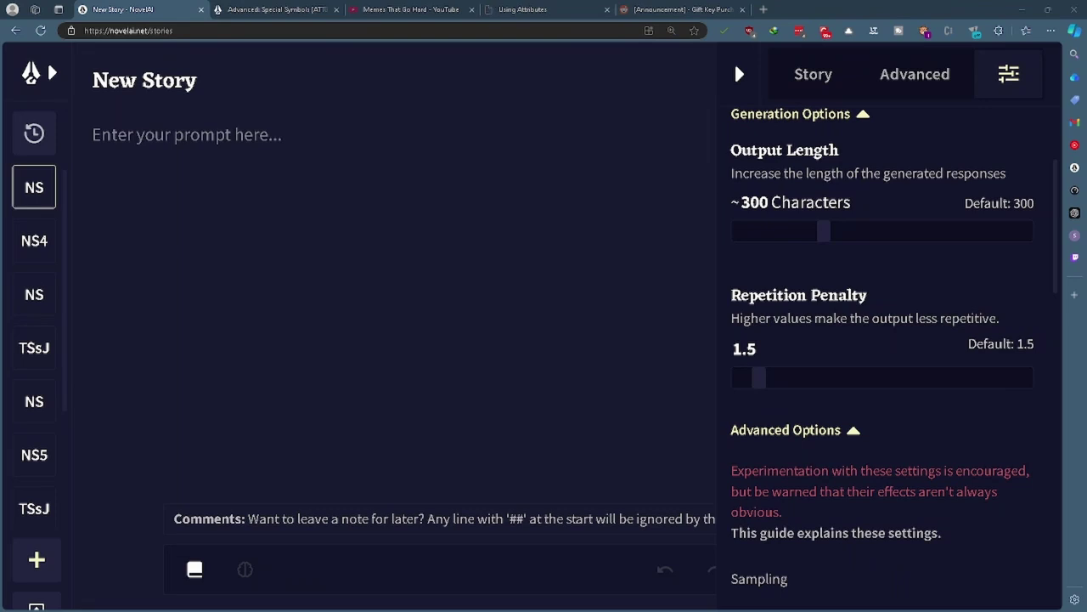
pyautogui.scroll(-3, 884, 340)
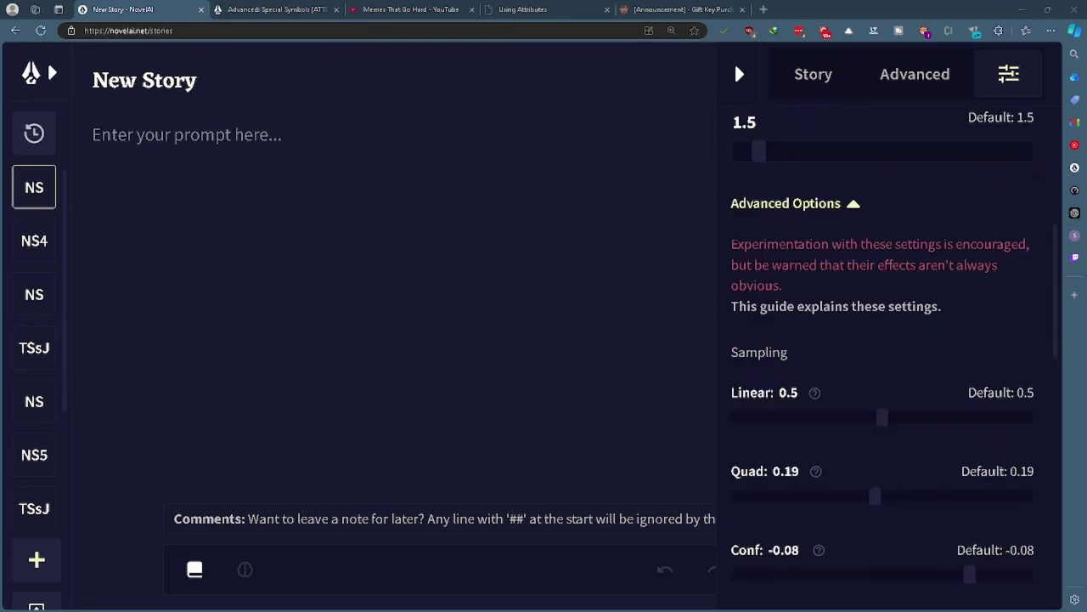
pyautogui.scroll(2, 884, 339)
pyautogui.scroll(-3, 884, 339)
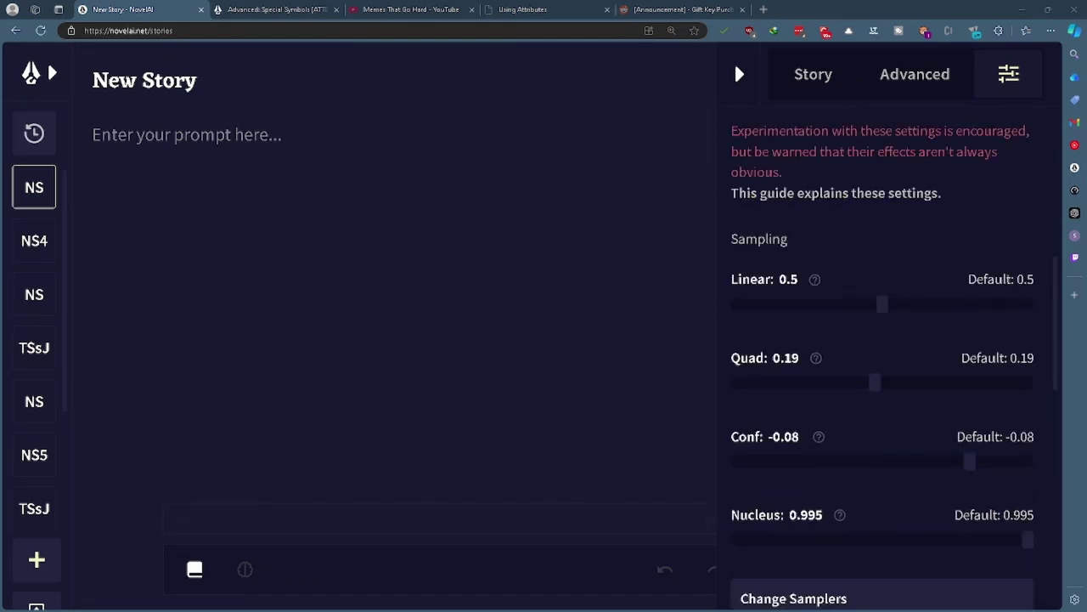
pyautogui.scroll(1, 734, 61)
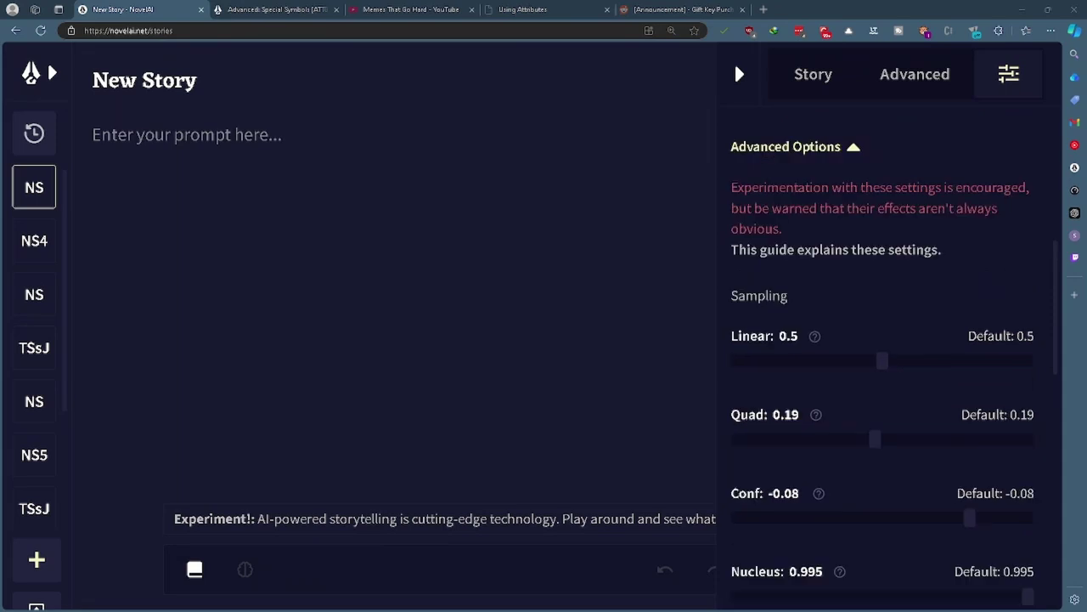
pyautogui.scroll(-3, 734, 61)
pyautogui.scroll(1, 734, 62)
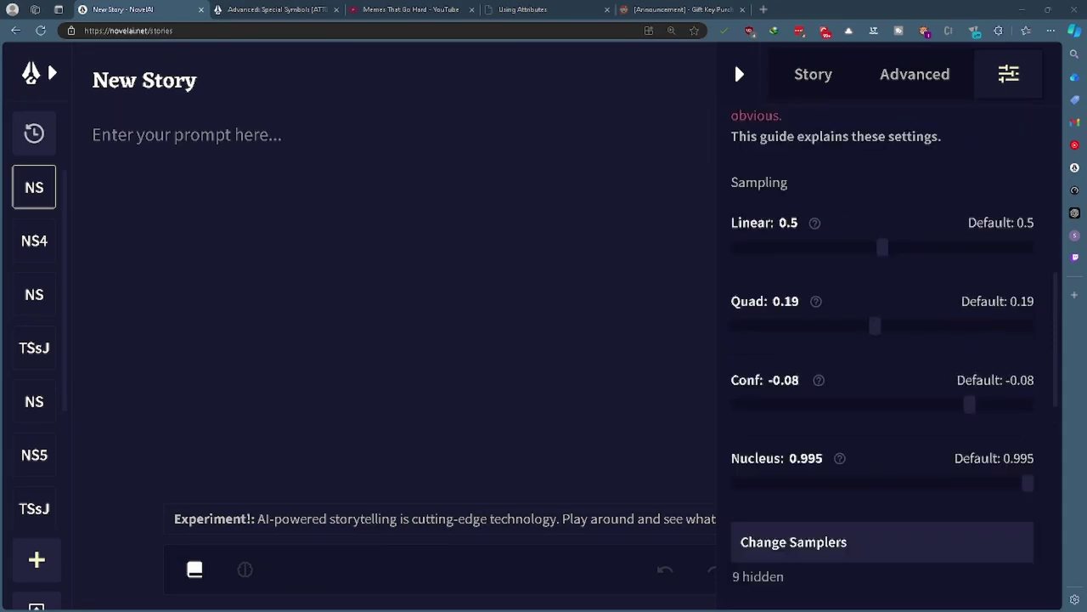
# Review the list of enabled and disabled samplers for the Golden Arrow preset and close it
pyautogui.click(838, 547)
pyautogui.scroll(-2, 578, 399)
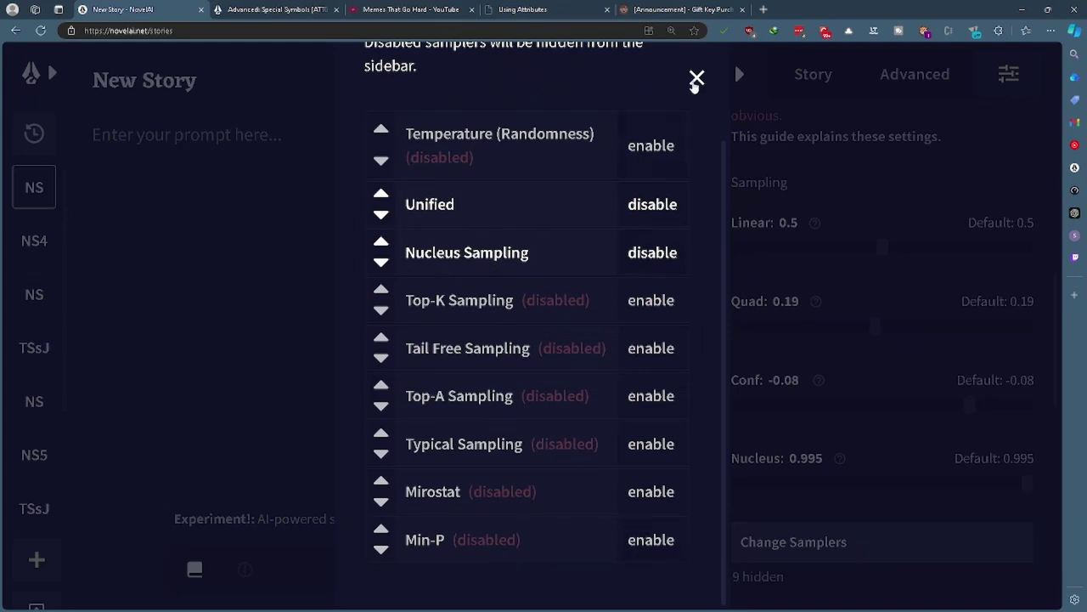
pyautogui.click(695, 80)
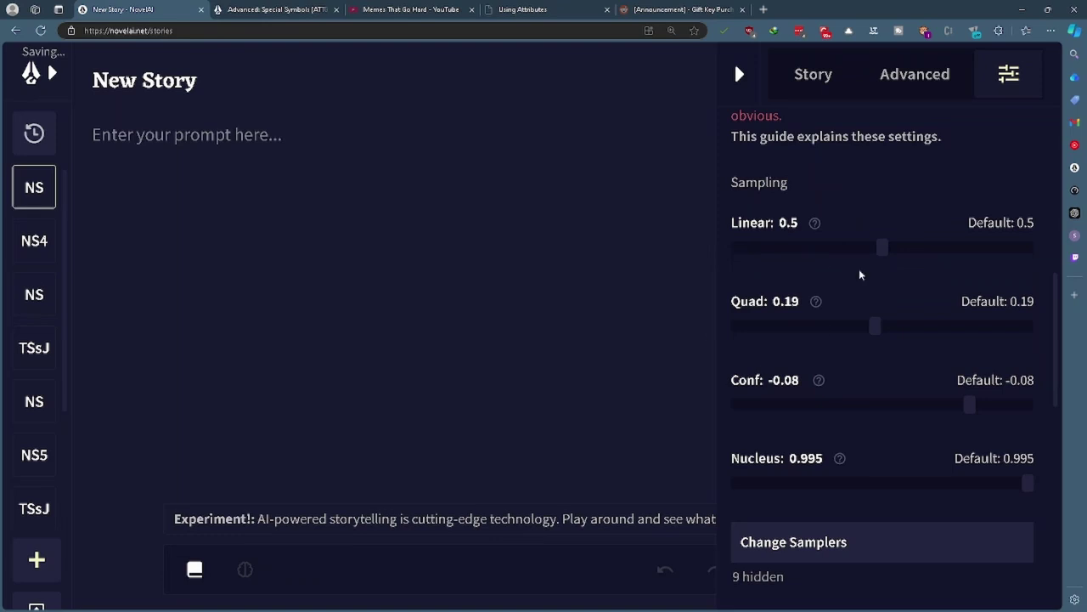
# Switch the config preset to Wilder and look through its sampling settings
pyautogui.scroll(5, 922, 269)
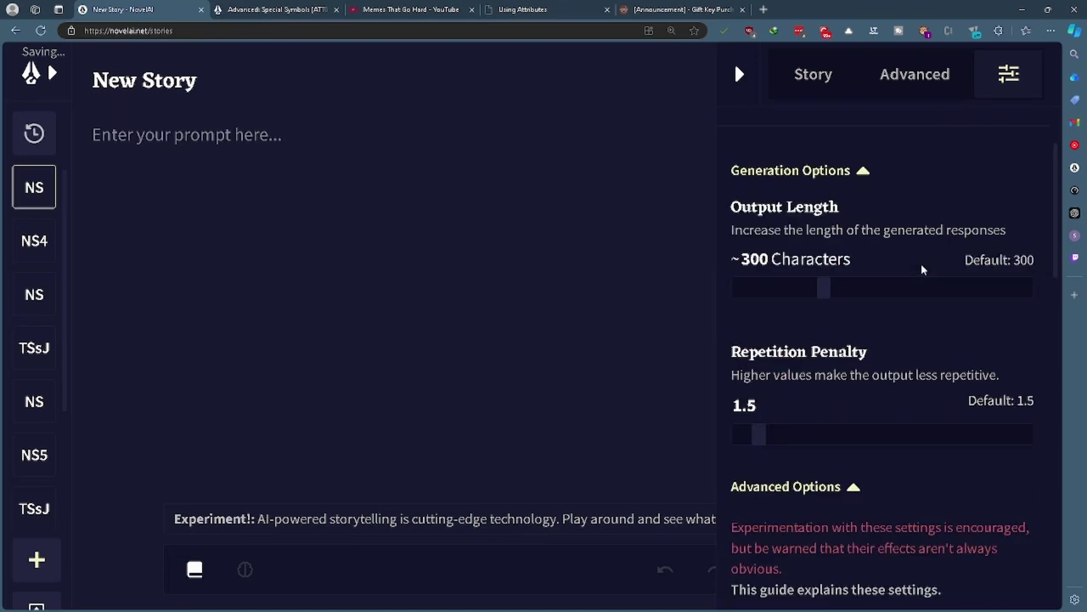
pyautogui.scroll(2, 922, 270)
pyautogui.click(929, 203)
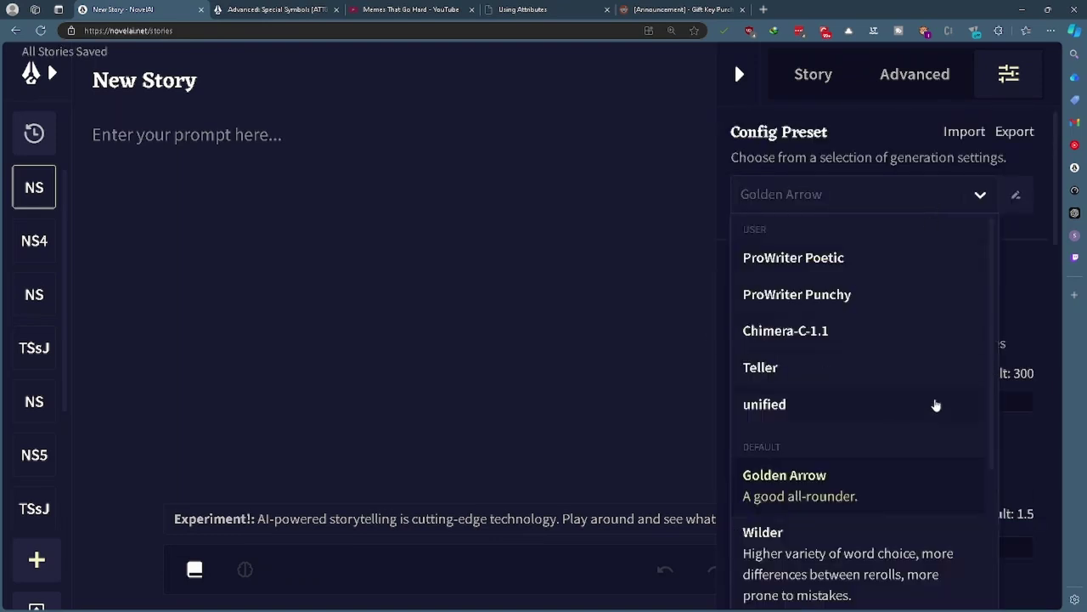
pyautogui.scroll(-2, 936, 406)
pyautogui.click(848, 401)
pyautogui.scroll(-9, 968, 332)
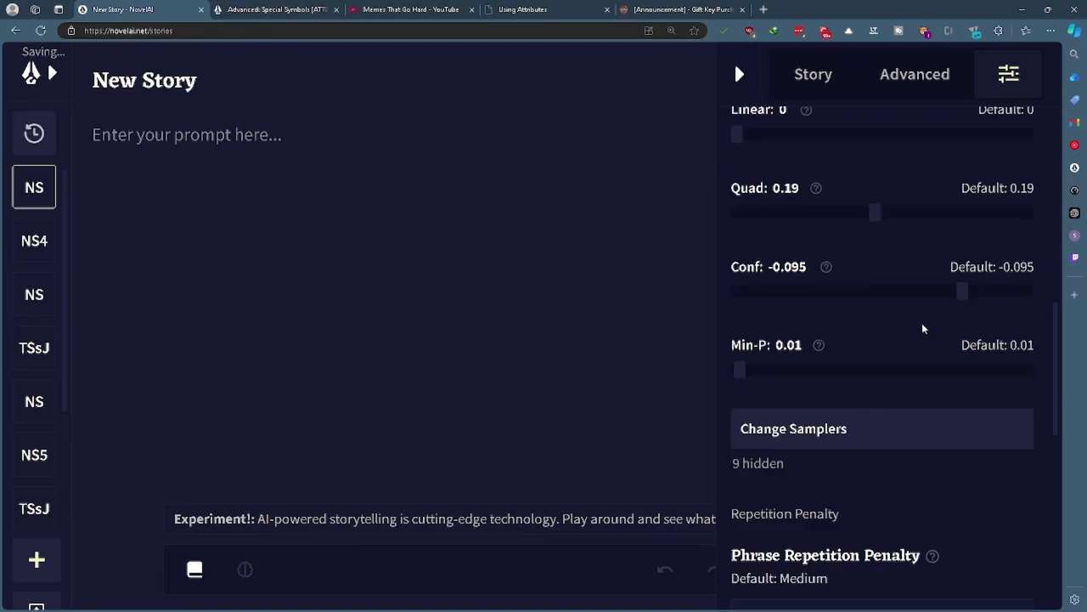
pyautogui.scroll(9, 924, 328)
# Change the config preset to Zany Scribe and skim its generation settings
pyautogui.click(876, 192)
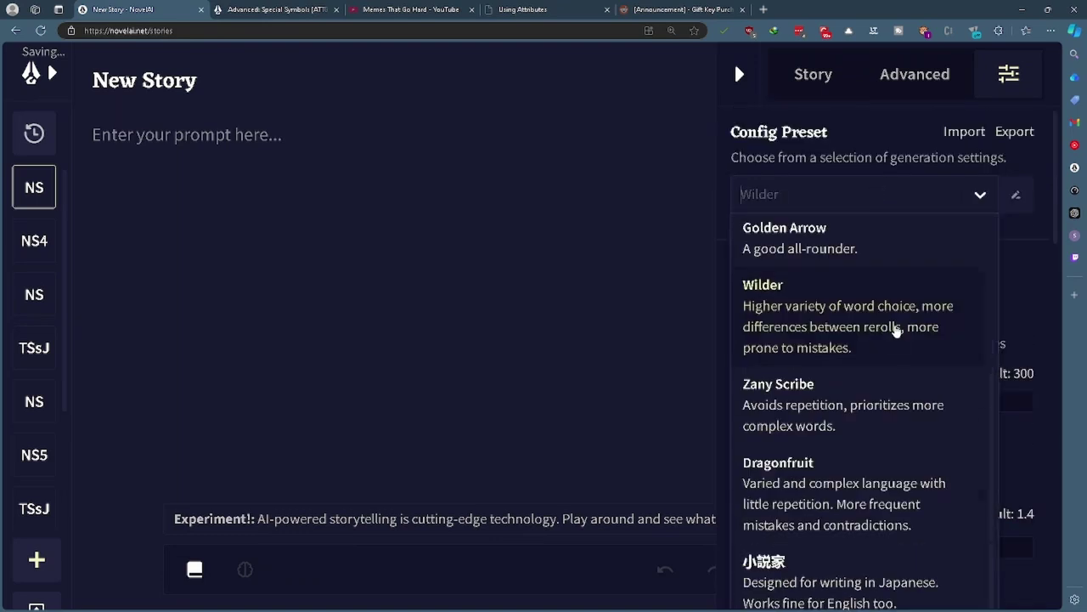
pyautogui.click(866, 400)
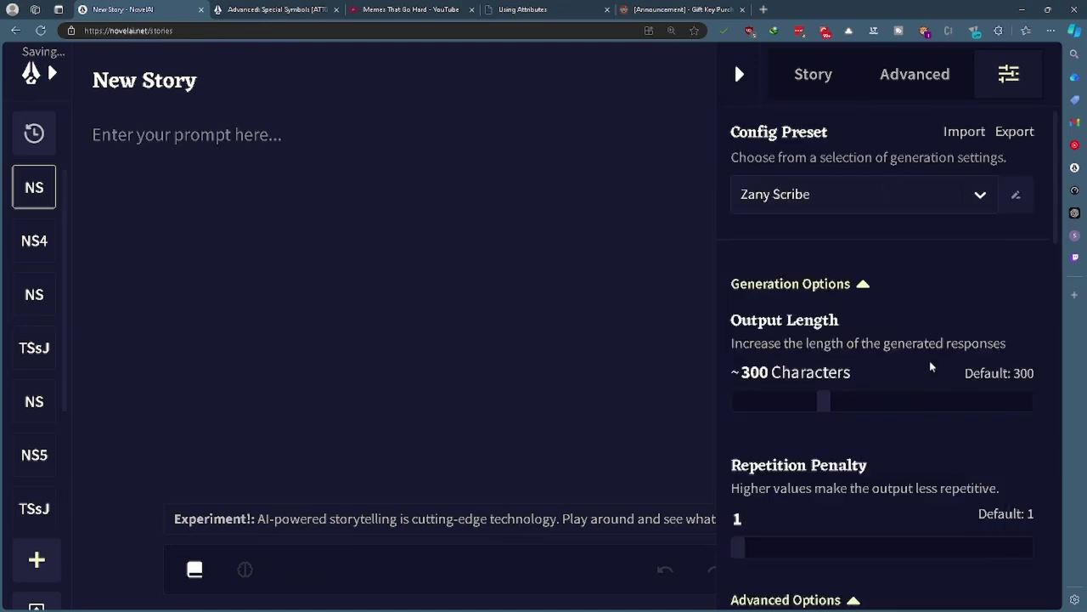
pyautogui.scroll(-7, 931, 367)
pyautogui.scroll(7, 939, 357)
# Browse the available presets without changing the selection, then examine Zany Scribe's Linear, Quad, Conf and Nucleus sampling settings
pyautogui.click(889, 200)
pyautogui.scroll(-3, 901, 365)
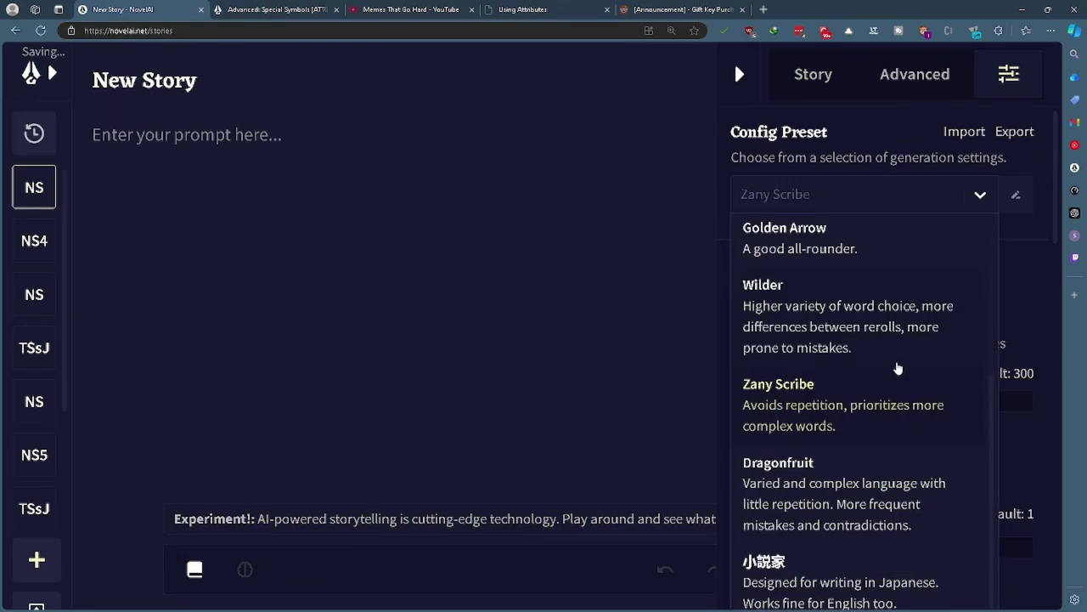
pyautogui.scroll(3, 898, 368)
pyautogui.click(1018, 315)
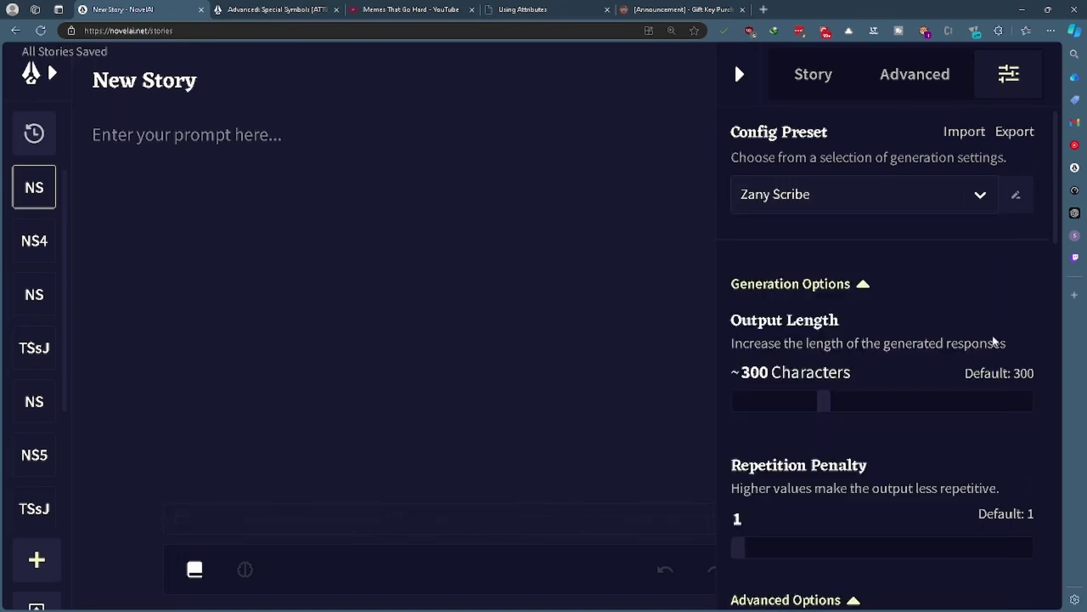
pyautogui.scroll(-5, 992, 345)
pyautogui.scroll(-3, 991, 348)
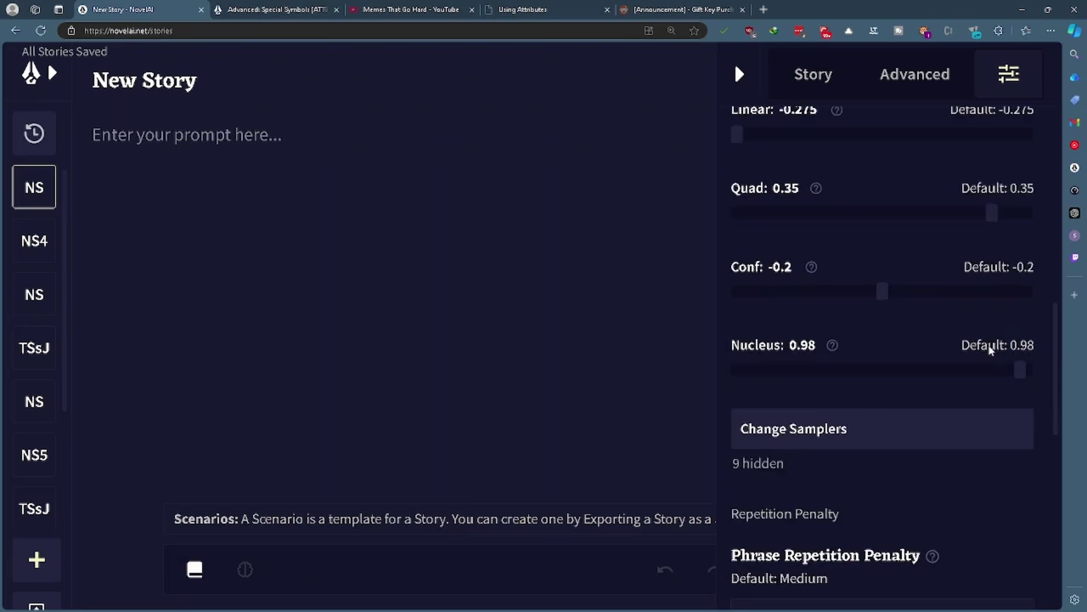
pyautogui.scroll(3, 988, 349)
pyautogui.scroll(-3, 989, 350)
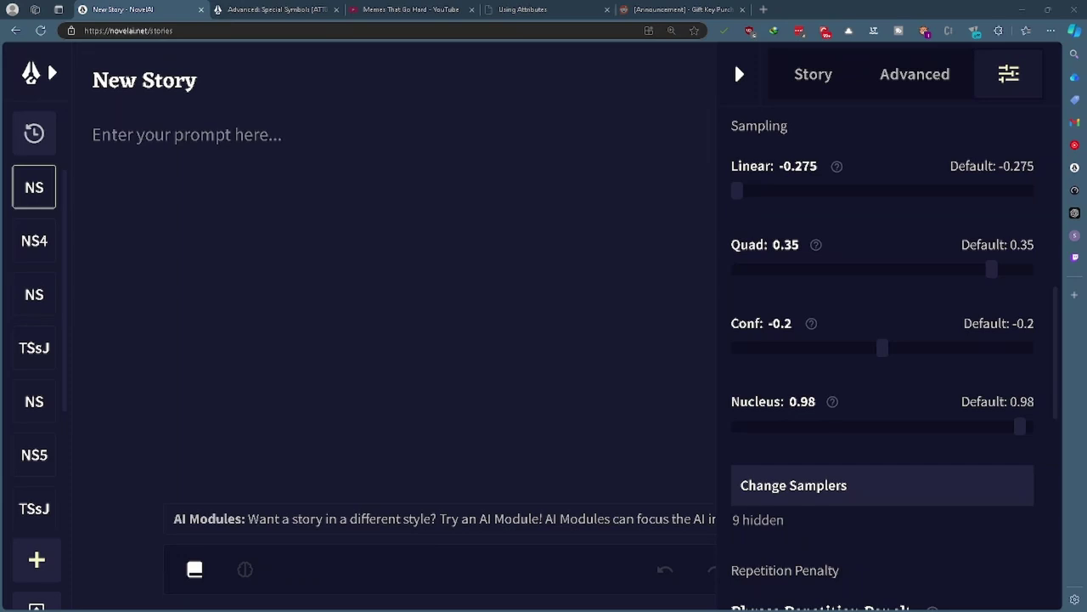
# Look through Zany Scribe's sampling, sampler and phrase repetition penalty settings, and return to the preset selection
pyautogui.scroll(-4, 884, 340)
pyautogui.scroll(4, 883, 340)
pyautogui.scroll(4, 884, 340)
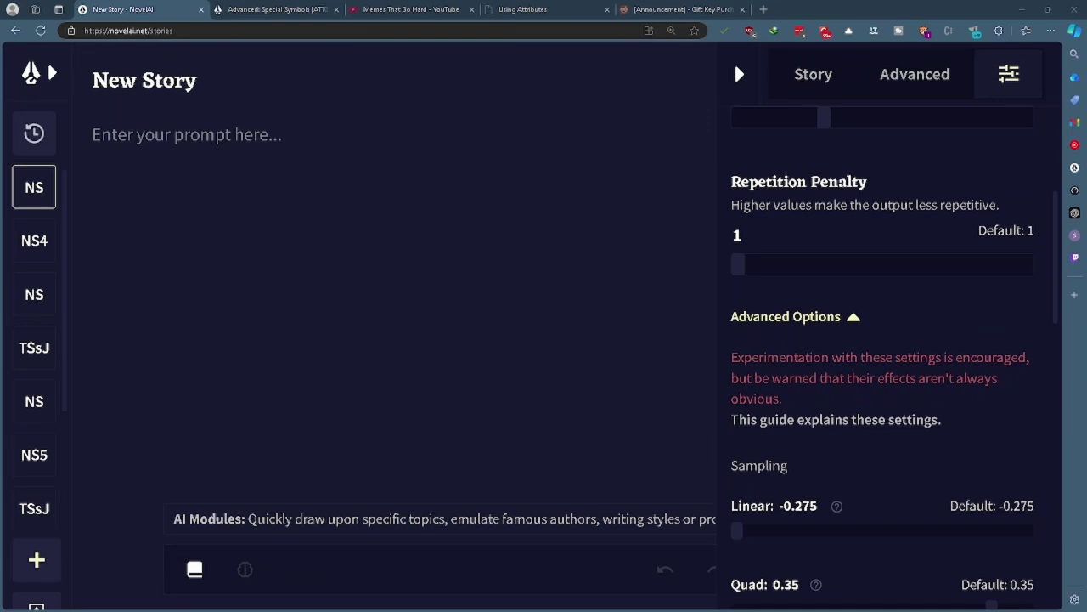
pyautogui.scroll(-7, 883, 340)
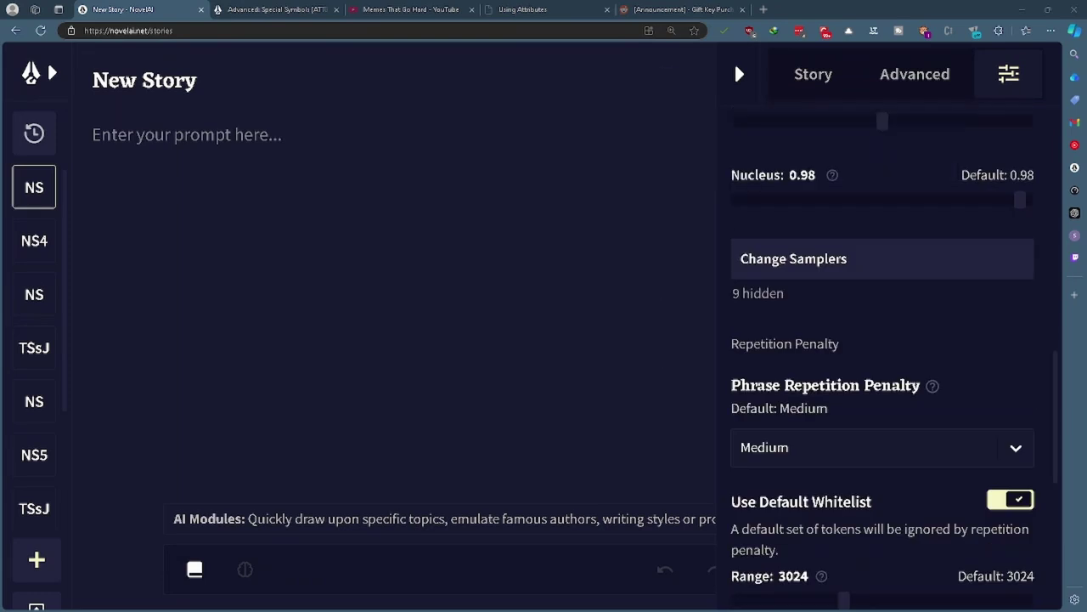
pyautogui.scroll(4, 883, 340)
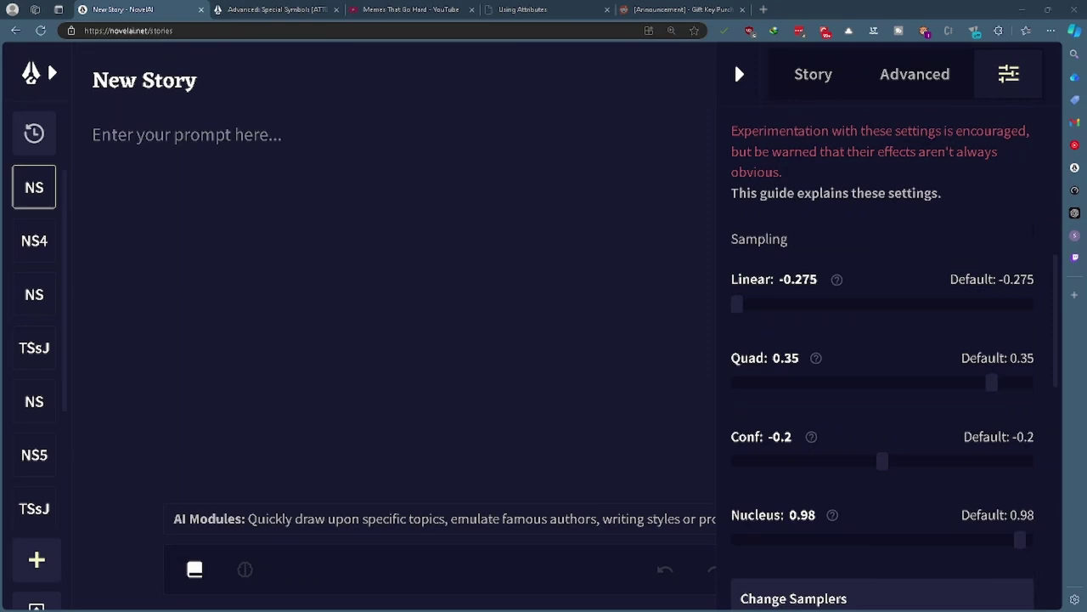
pyautogui.scroll(6, 884, 340)
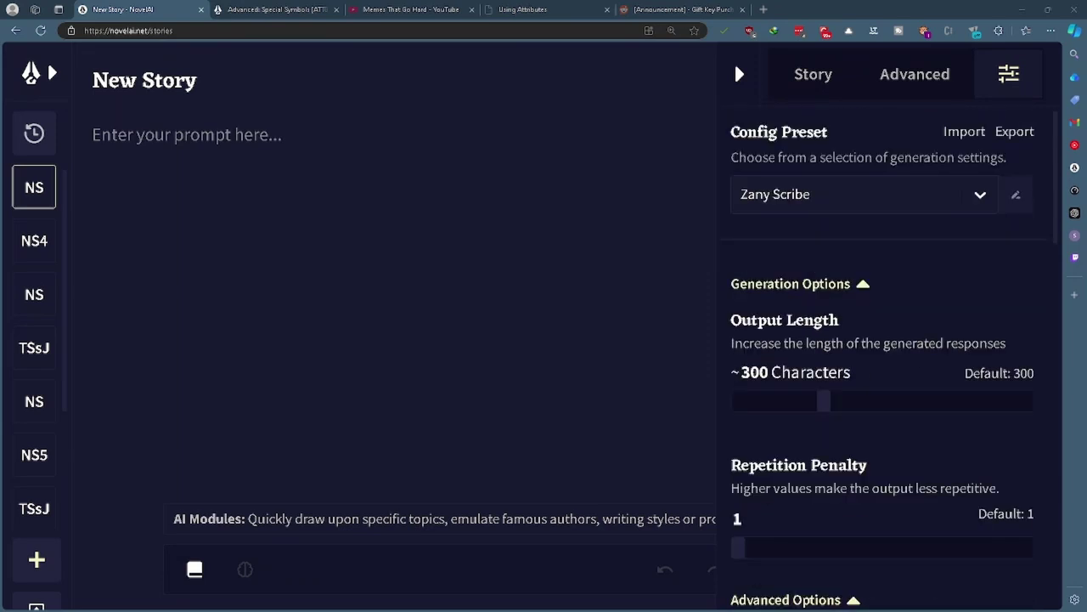
# Go to the story settings, view the available AI models and select Llama 3 Erato
pyautogui.click(821, 94)
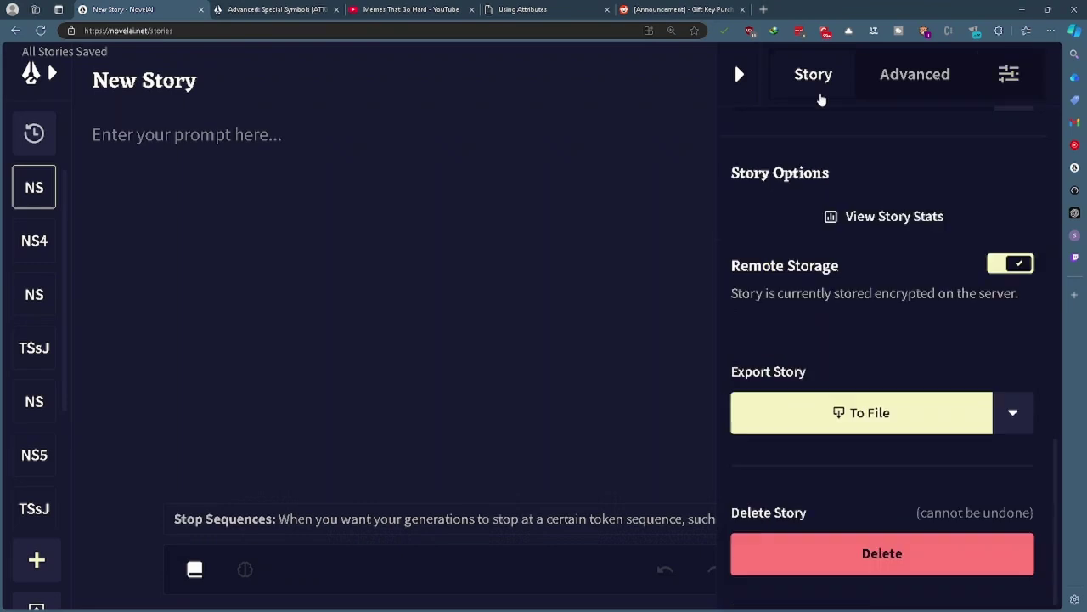
pyautogui.scroll(12, 926, 288)
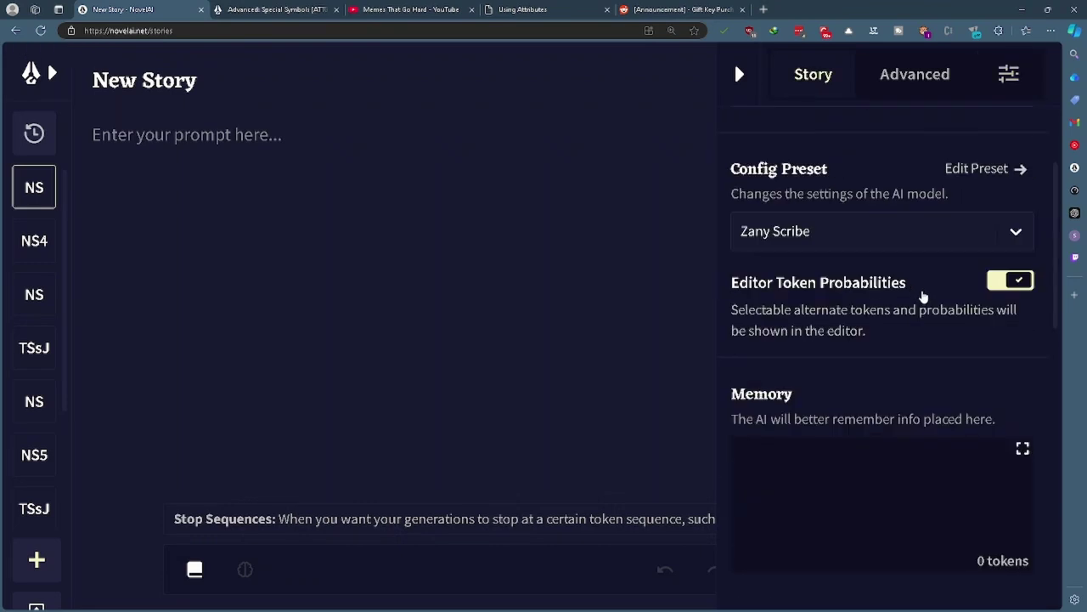
pyautogui.click(898, 240)
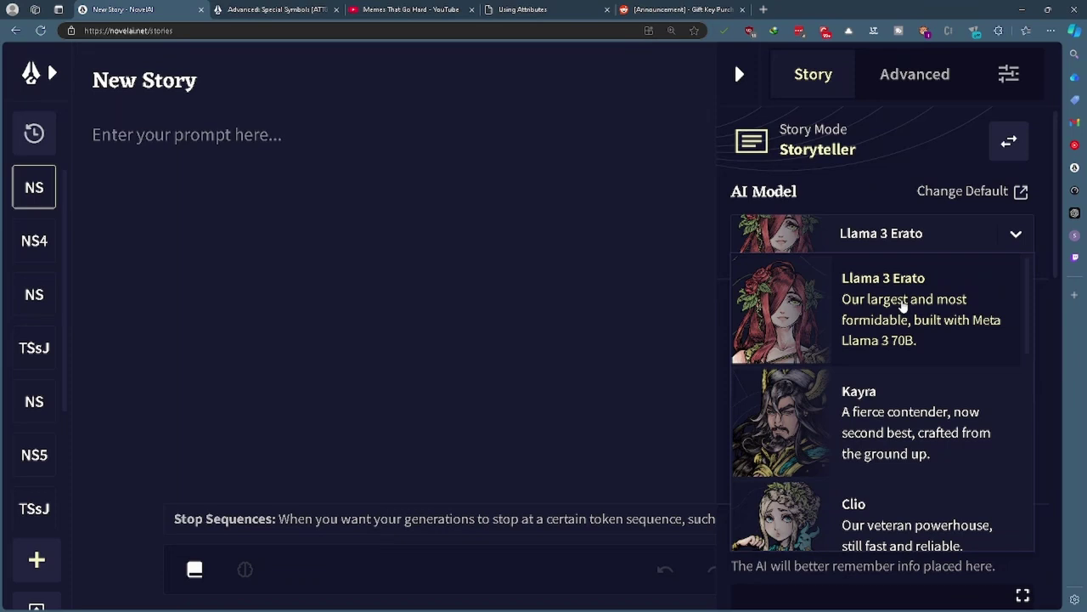
pyautogui.click(903, 305)
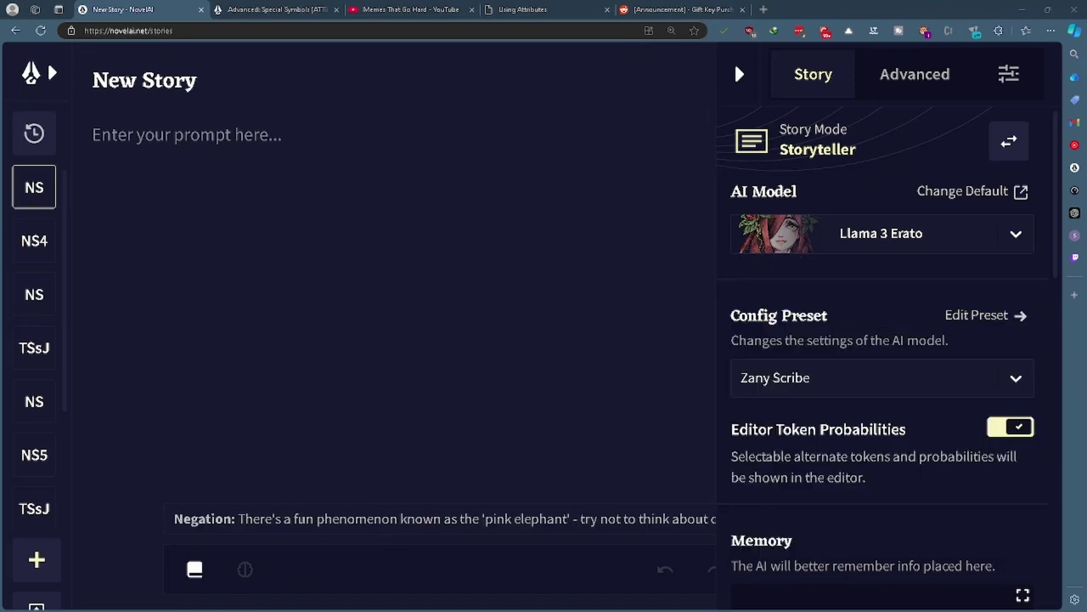
# Close the settings and generate story text from the instruction "Write about a dog that lives a life as a firefighter."
pyautogui.click(732, 83)
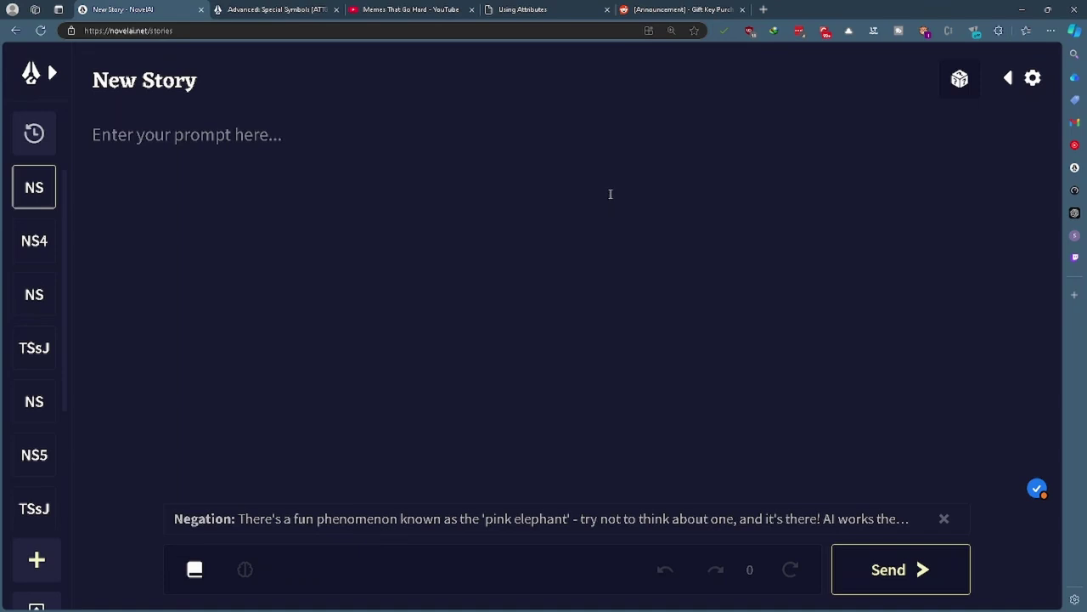
pyautogui.write('Write about a dog that lives a life as a firefighter.')
pyautogui.hotkey('ctrl', 'Return')
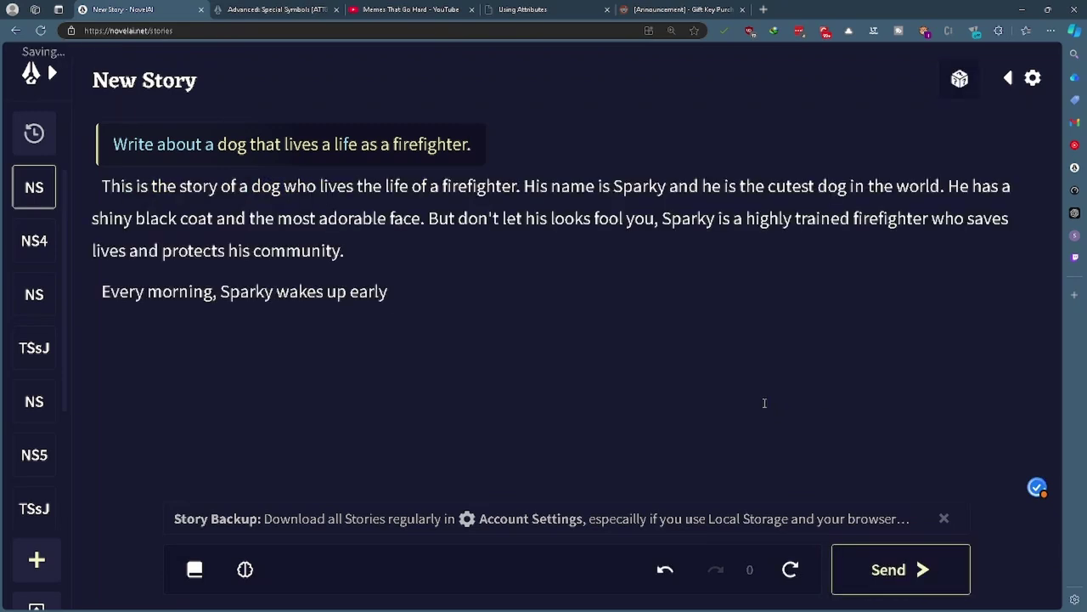
pyautogui.click(863, 567)
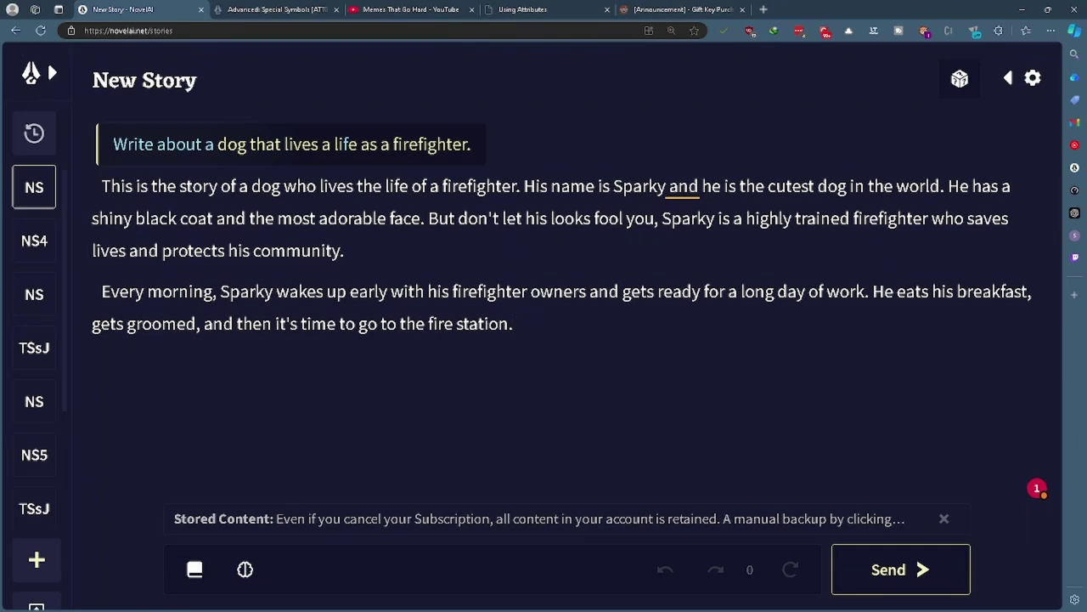
# Add a *** break, generate text from the instruction "Write about a monster from the swamp", and delete the trailing text starting at "That night"
pyautogui.press('Return')
pyautogui.write('***')
pyautogui.press('Return')
pyautogui.write('Write about a monster from the swamp')
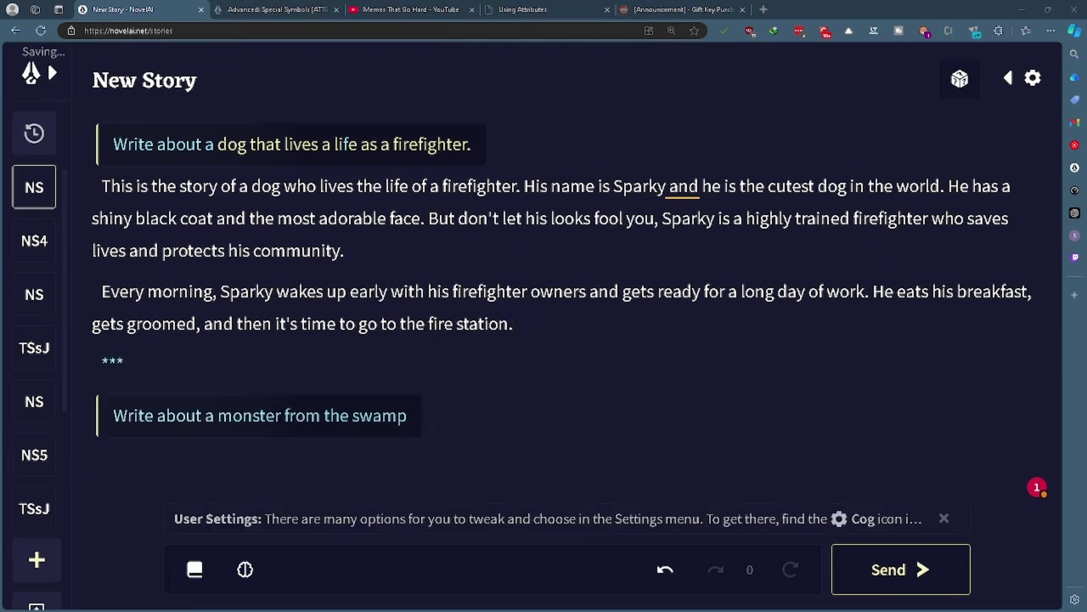
pyautogui.hotkey('ctrl', 'Return')
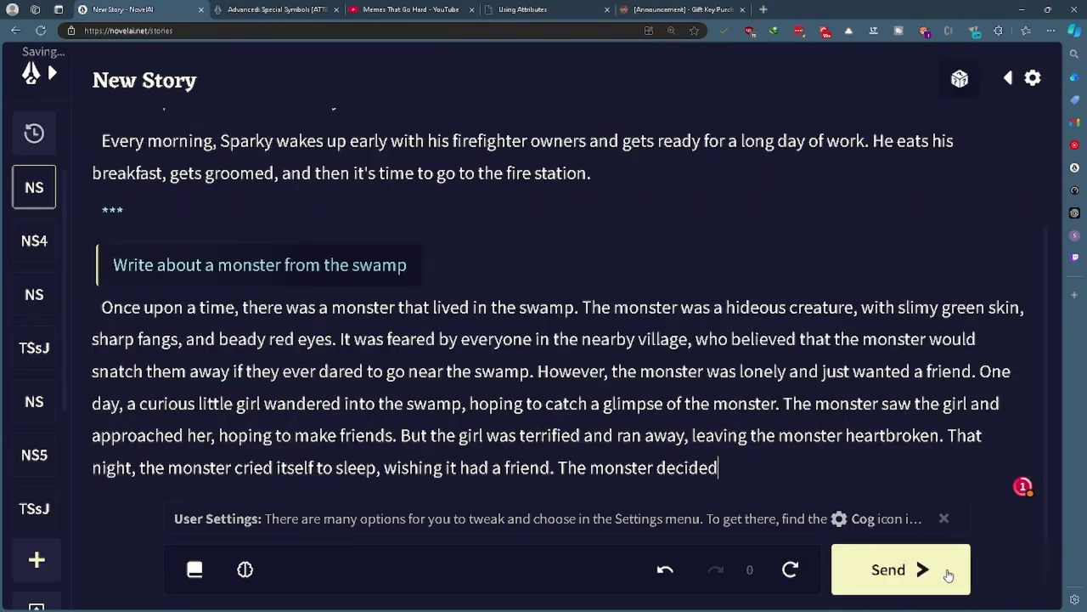
pyautogui.moveTo(774, 481); pyautogui.dragTo(952, 436)
pyautogui.press('BackSpace')
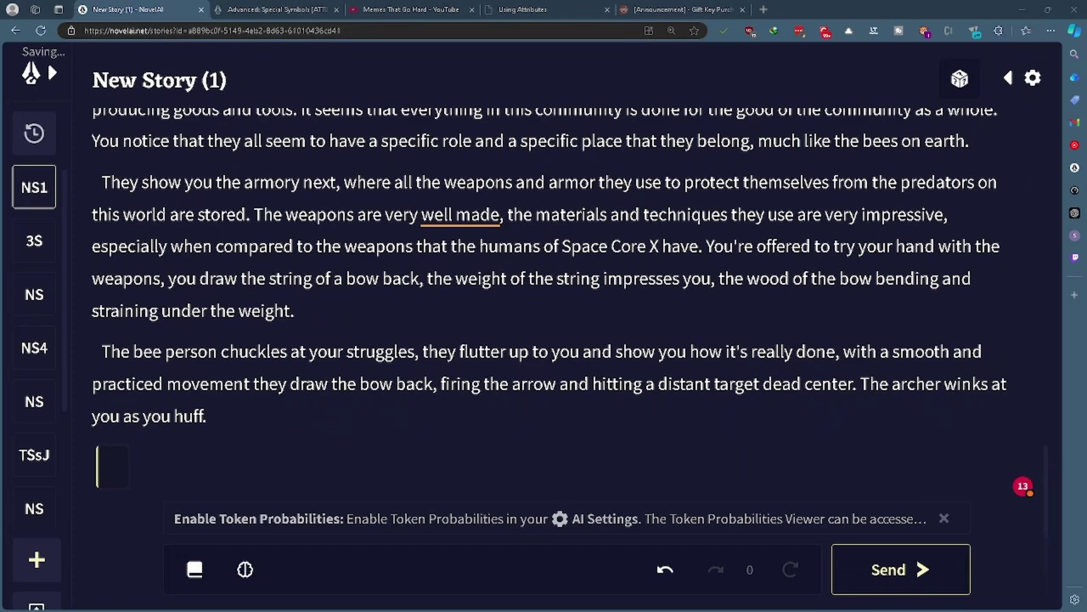
# Read the closing passages of New Story (1) about the hive, the armory and the bee archer
pyautogui.scroll(3, 544, 280)
pyautogui.scroll(-3, 544, 280)
pyautogui.scroll(5, 544, 323)
pyautogui.scroll(-2, 544, 323)
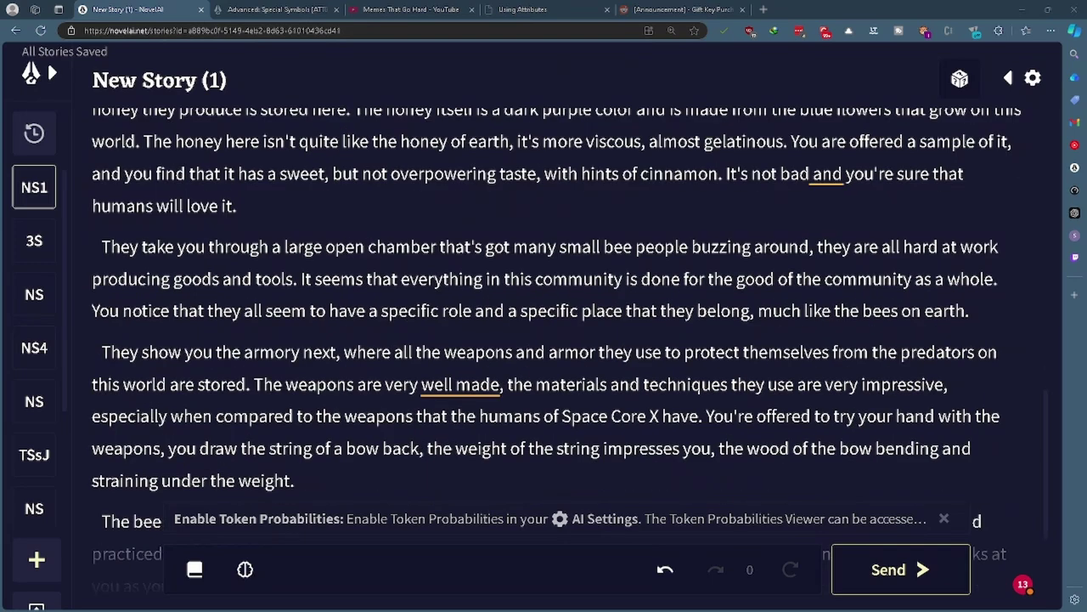
pyautogui.scroll(1, 544, 322)
pyautogui.scroll(-2, 543, 323)
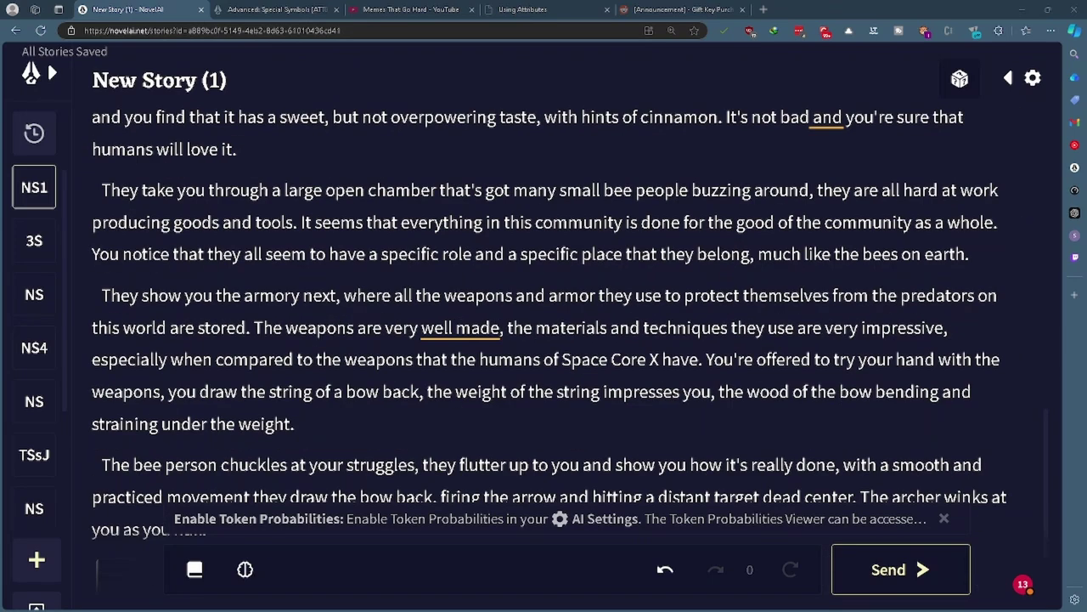
pyautogui.scroll(-1, 544, 323)
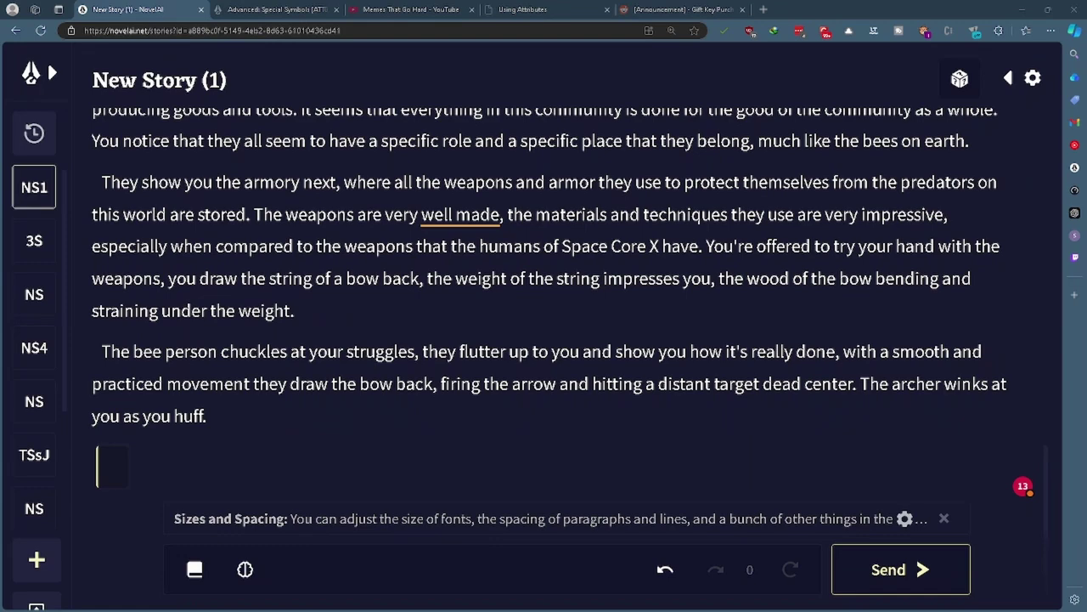
# Review the embedded honey and flight-pattern instructions and their passages back to the story's opening, and return to the empty instruction at the end
pyautogui.scroll(4, 544, 323)
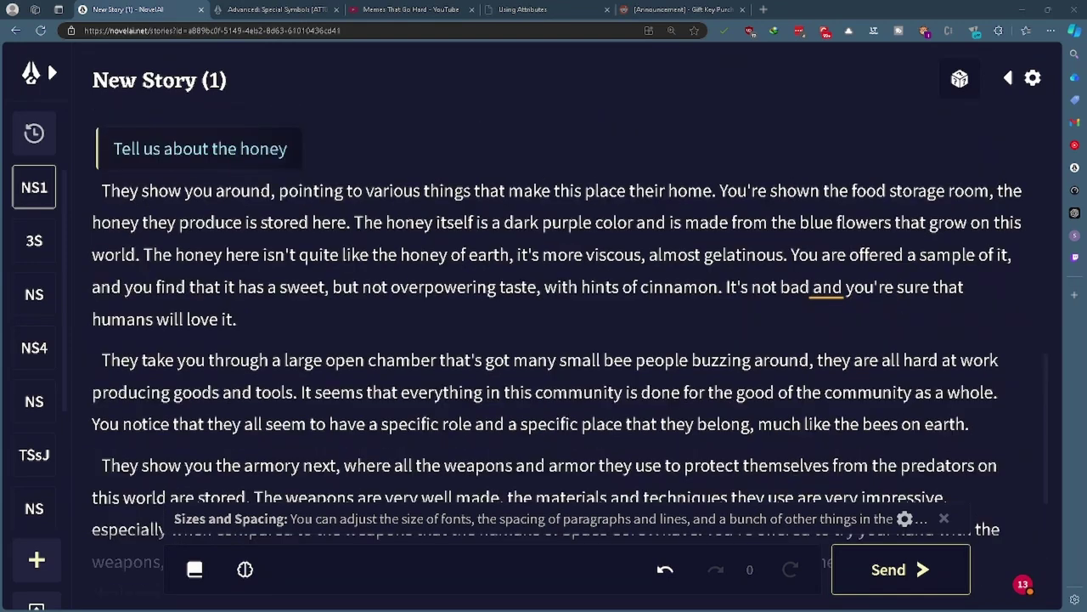
pyautogui.scroll(3, 544, 323)
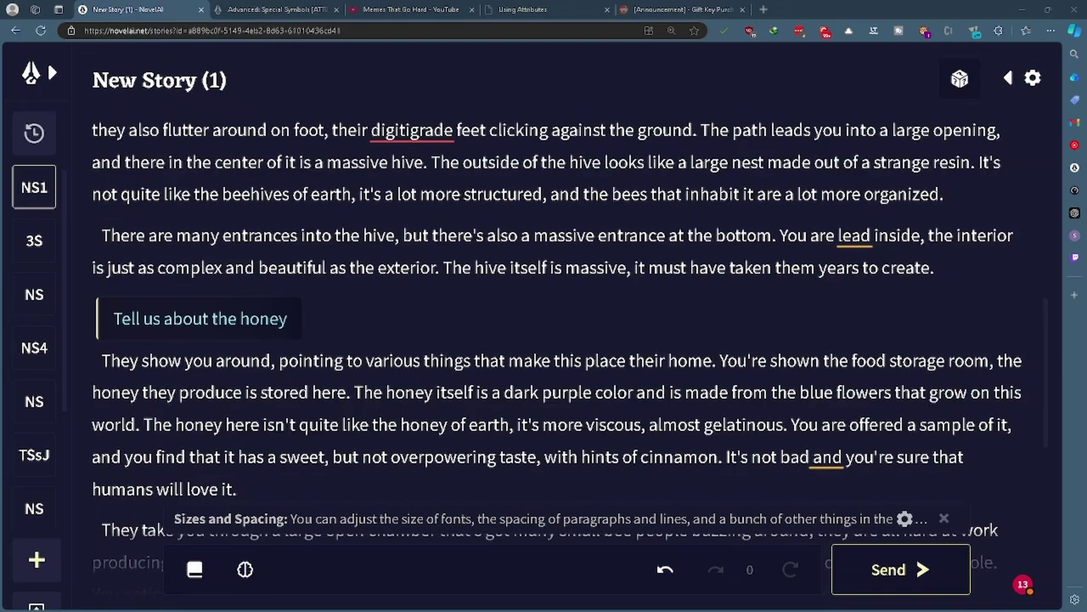
pyautogui.scroll(3, 543, 323)
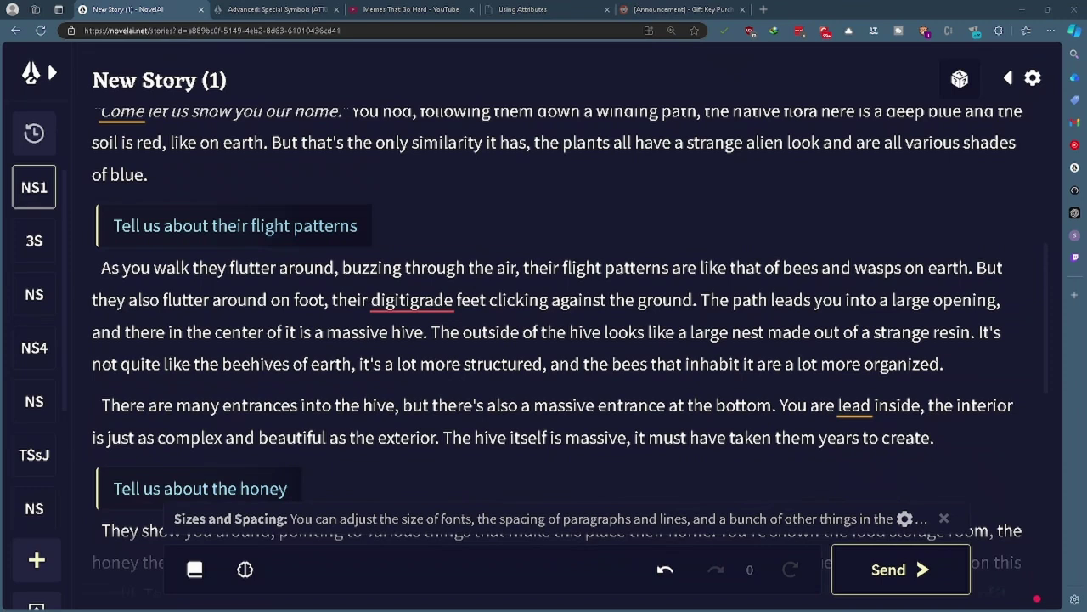
pyautogui.scroll(1, 544, 323)
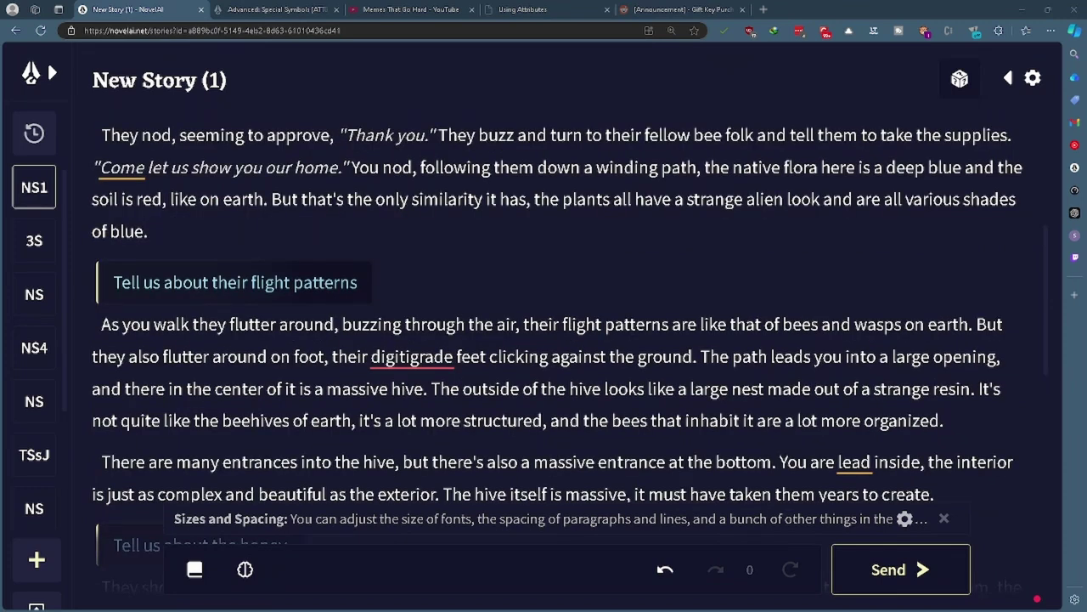
pyautogui.scroll(3, 544, 323)
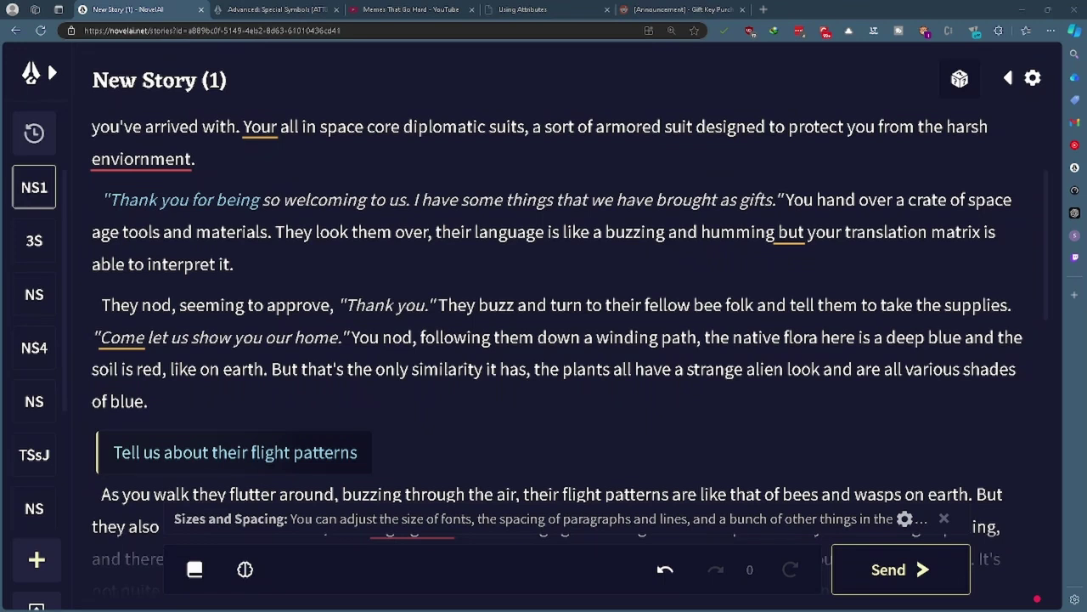
pyautogui.scroll(2, 544, 323)
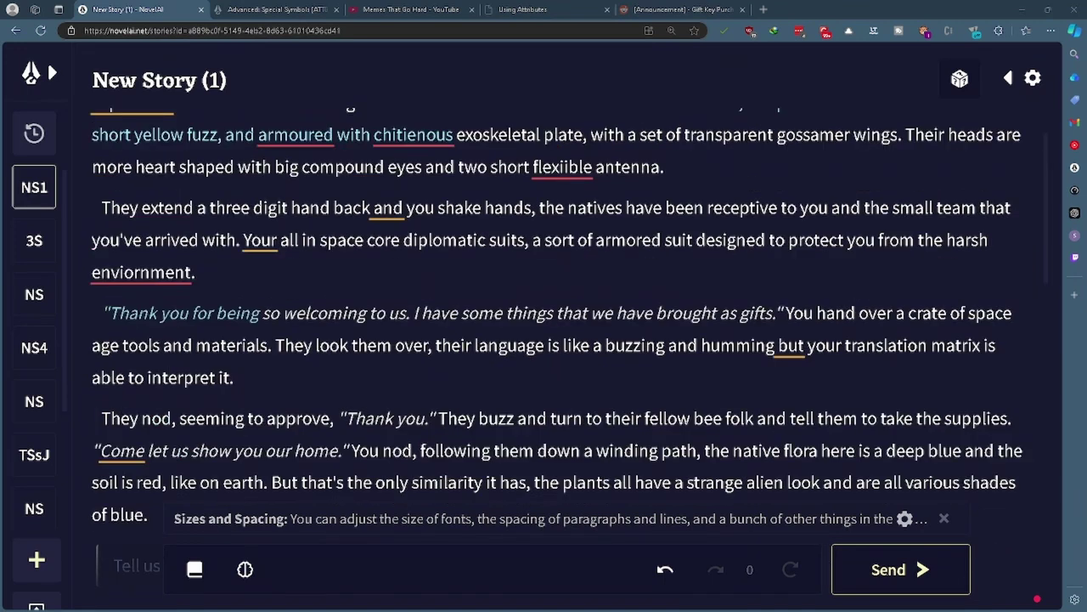
pyautogui.scroll(1, 543, 323)
pyautogui.scroll(1, 557, 352)
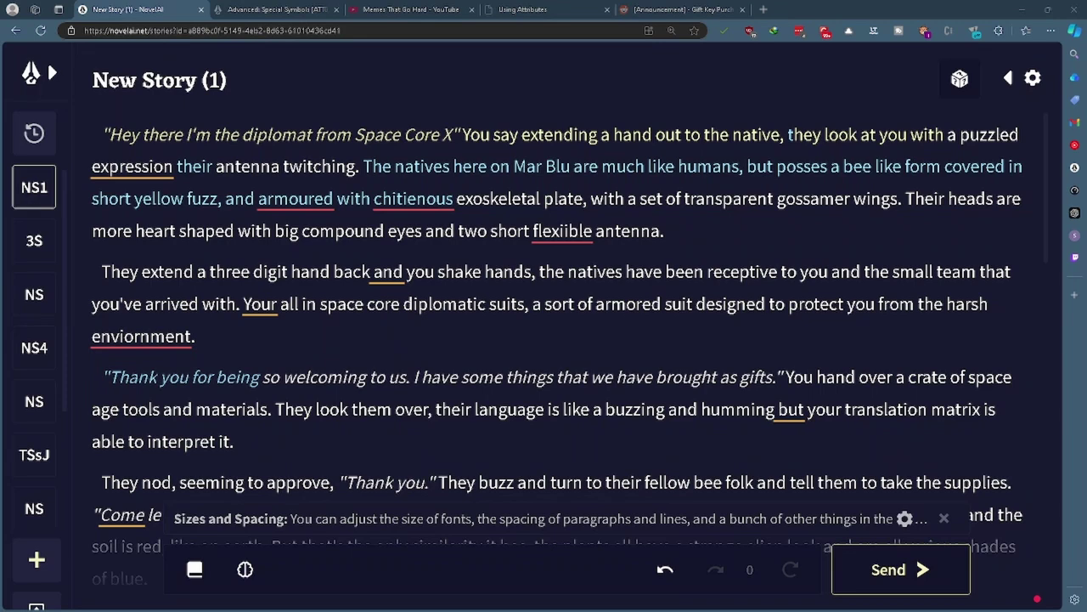
pyautogui.scroll(-20, 544, 323)
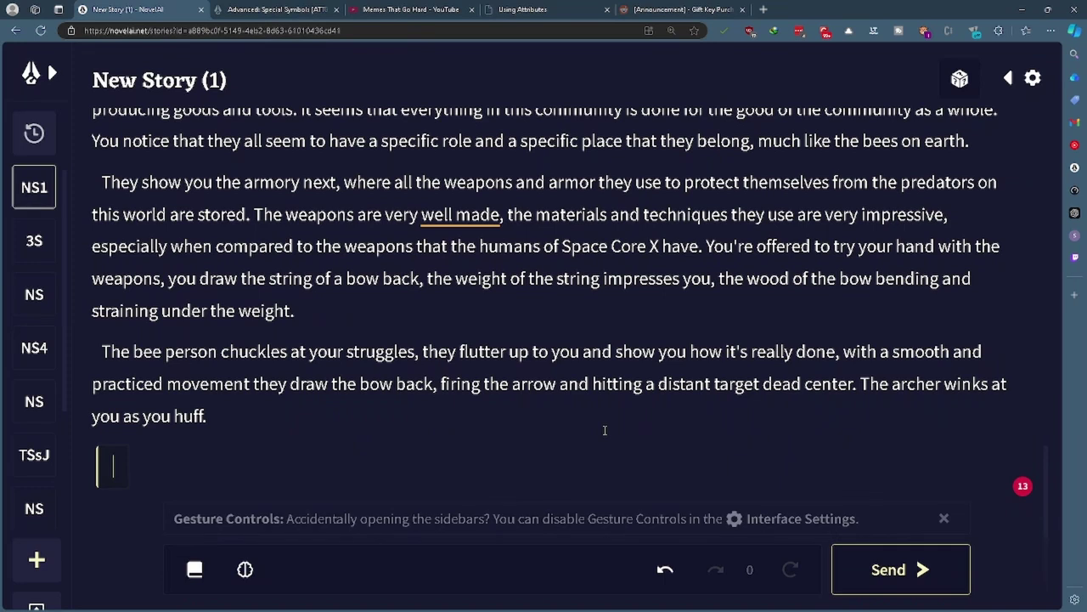
pyautogui.write('HO')
pyautogui.press('BackSpace')
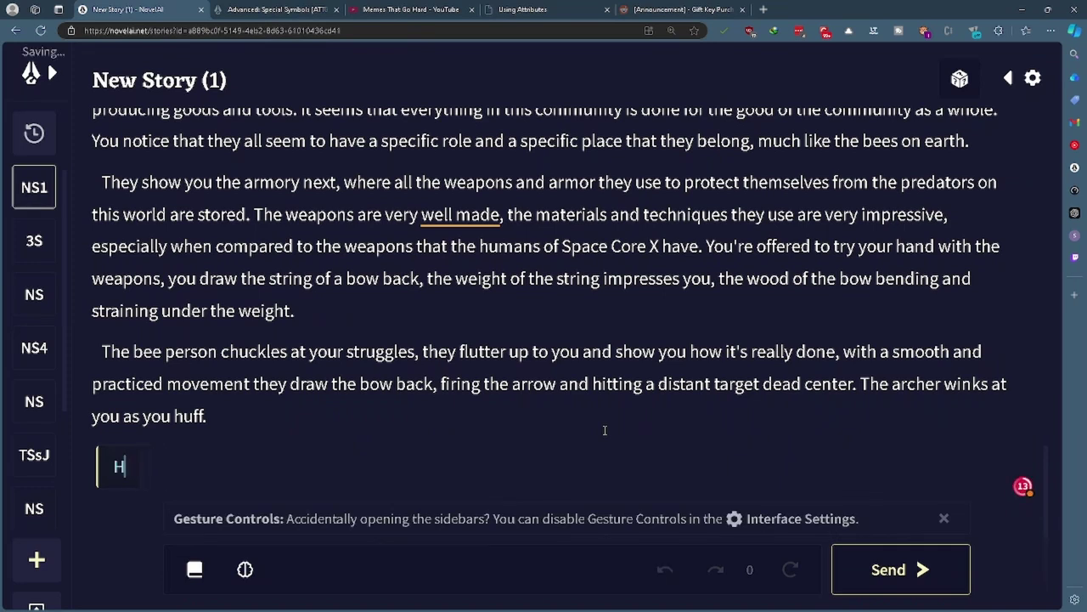
pyautogui.press('BackSpace')
pyautogui.write('descr')
pyautogui.press('BackSpace')
pyautogui.press('BackSpace')
pyautogui.press('BackSpace')
pyautogui.press('BackSpace')
pyautogui.press('BackSpace')
# Continue the bee story by generating from the instruction "How do the natives relax"
pyautogui.write('how do the native')
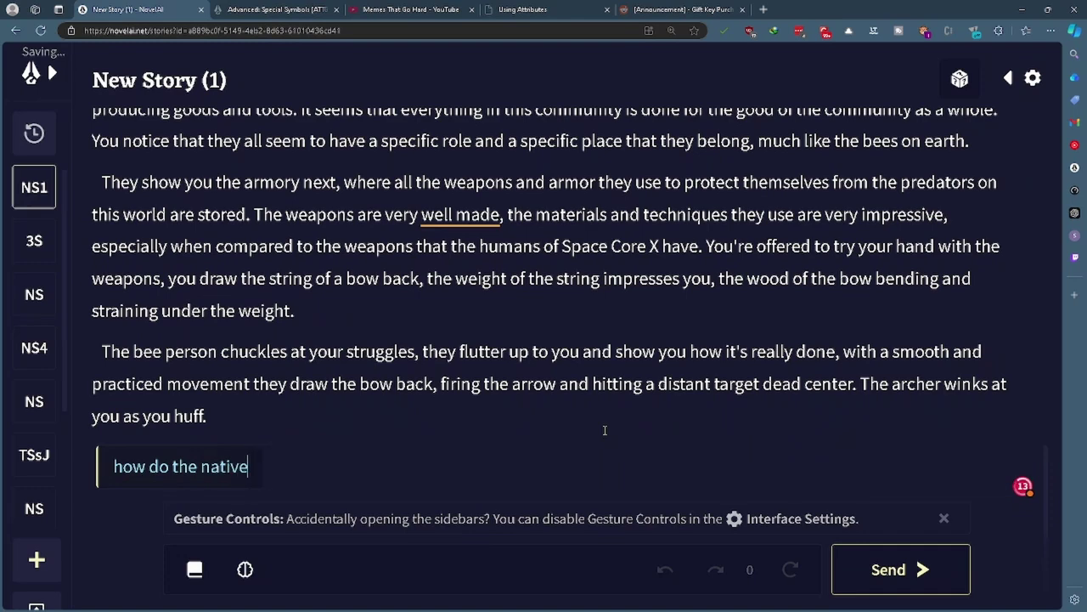
pyautogui.write('s relax')
pyautogui.press('Return')
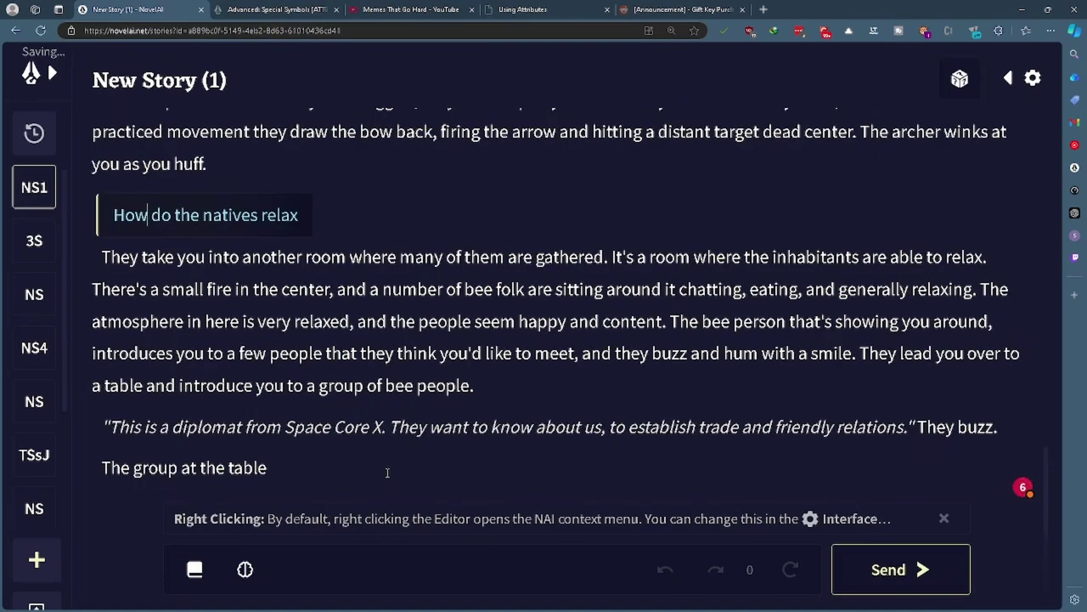
# Skim the bee story from its opening paragraph down to the honey and armory passages
pyautogui.scroll(5, 387, 472)
pyautogui.scroll(10, 387, 473)
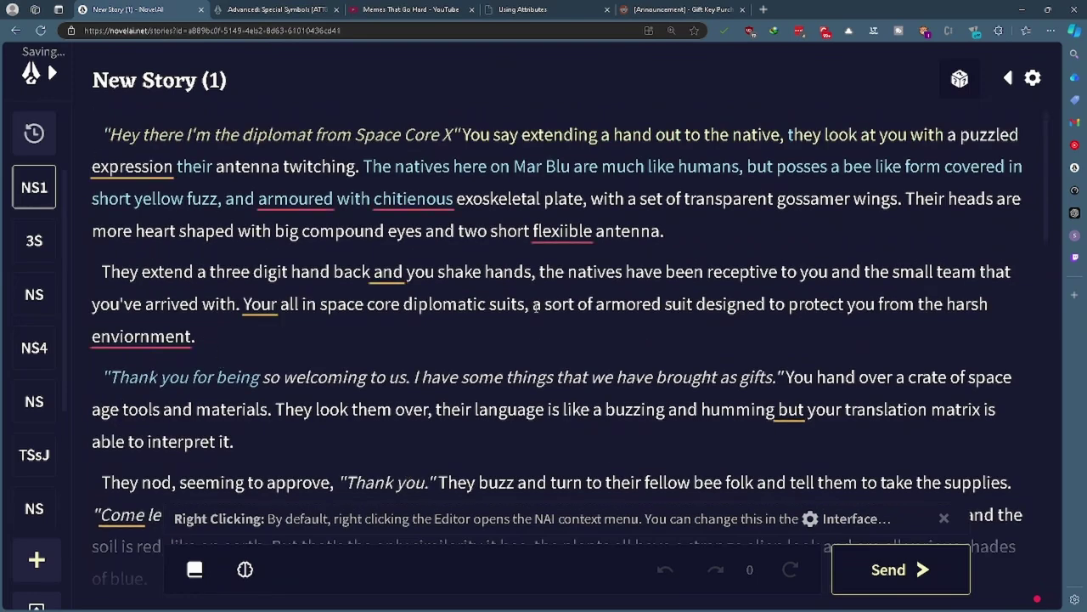
pyautogui.scroll(-6, 536, 307)
pyautogui.scroll(-7, 567, 338)
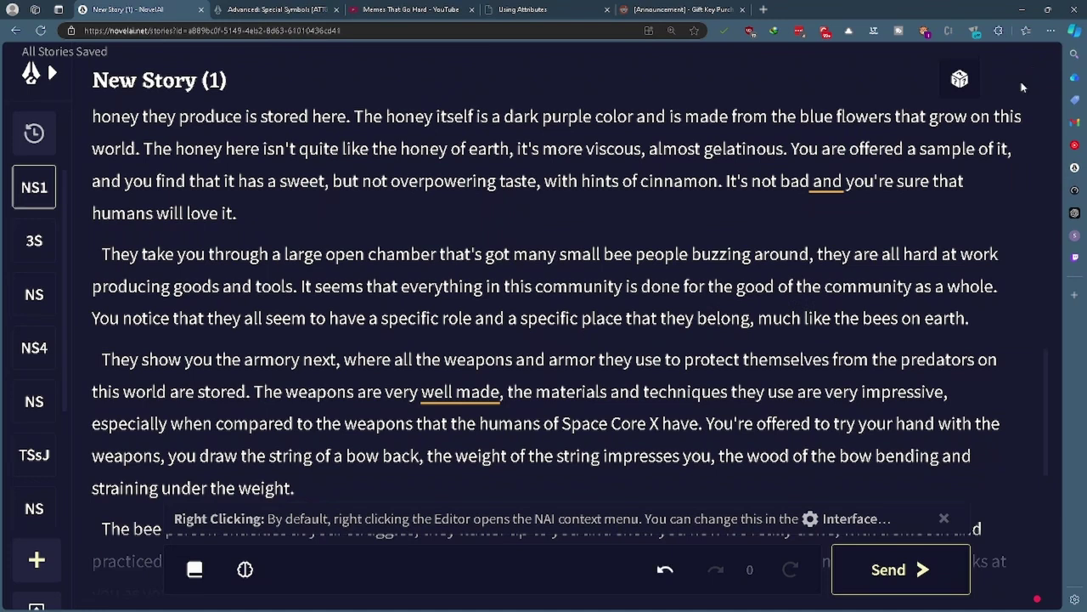
# Open the story settings, check the config preset and Memory contents, and highlight the [ S: 3 ] tag in Memory
pyautogui.click(1008, 78)
pyautogui.scroll(-3, 761, 418)
pyautogui.scroll(2, 763, 418)
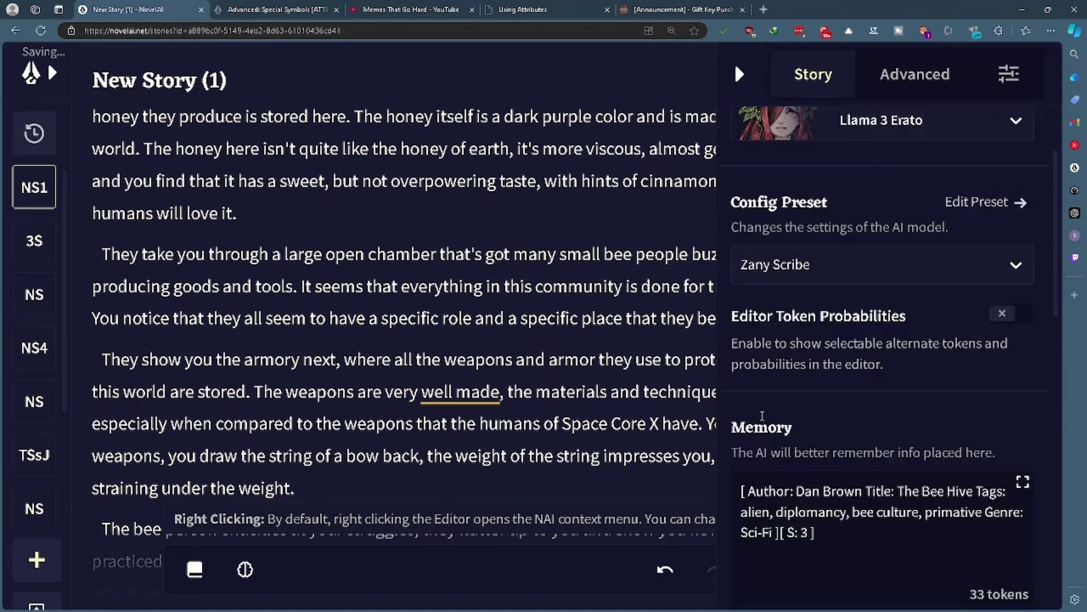
pyautogui.scroll(1, 807, 332)
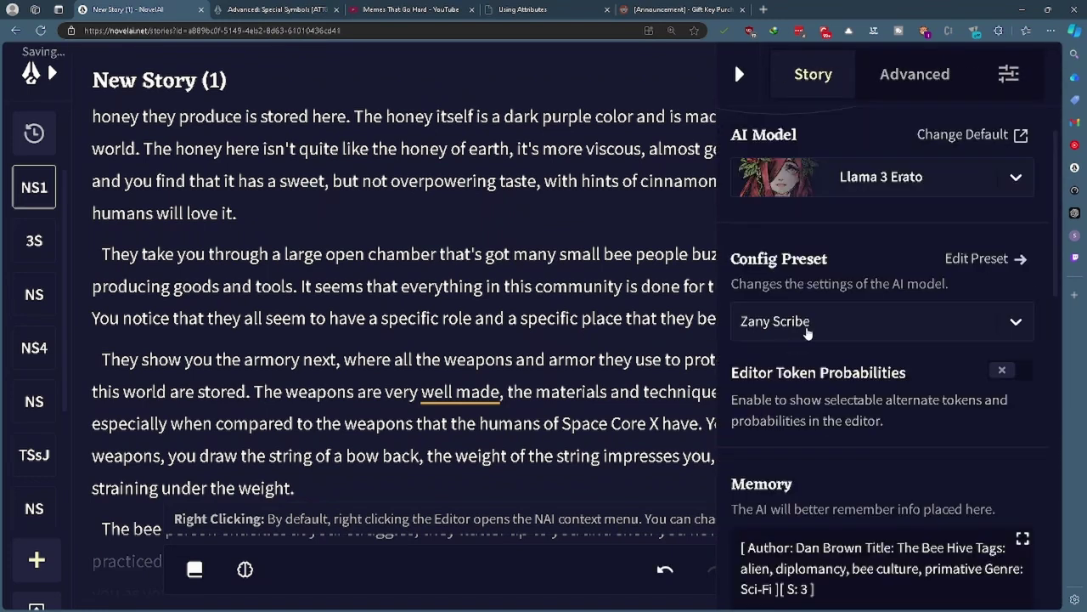
pyautogui.scroll(-1, 807, 331)
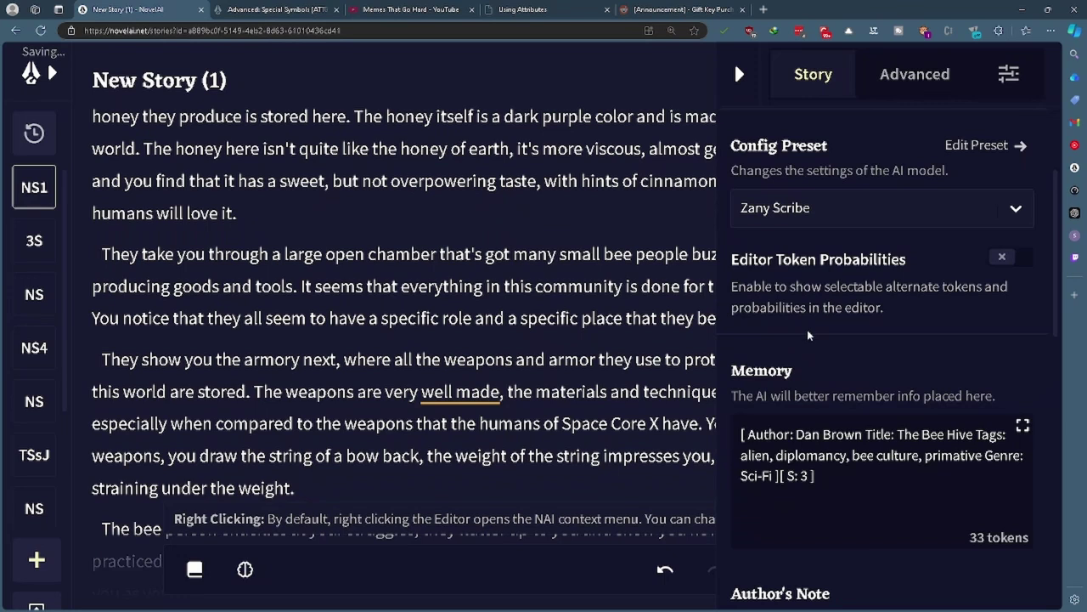
pyautogui.scroll(-1, 812, 346)
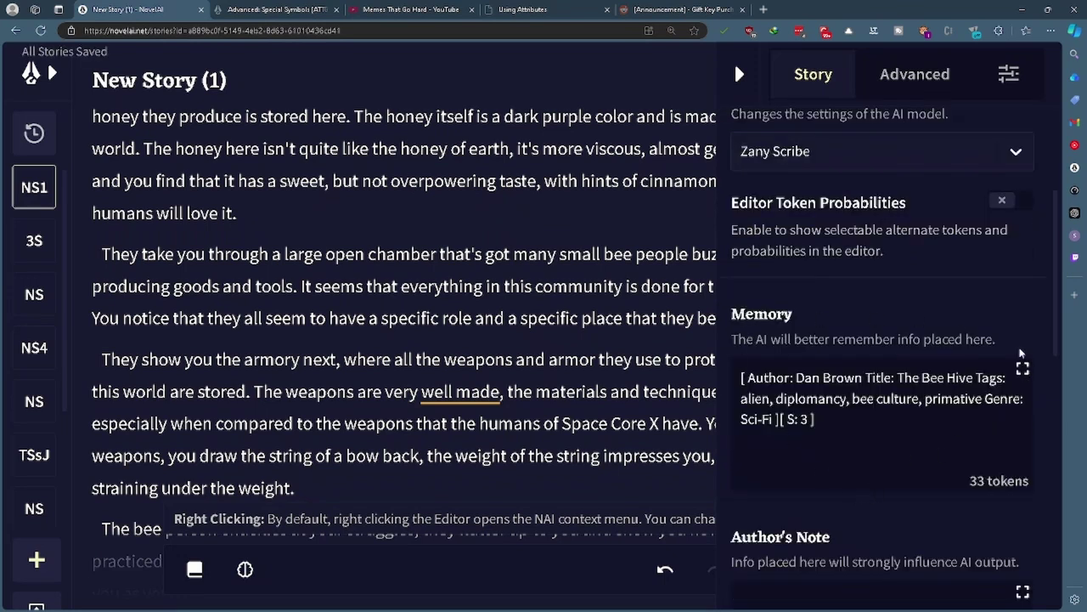
pyautogui.moveTo(829, 416); pyautogui.dragTo(782, 419)
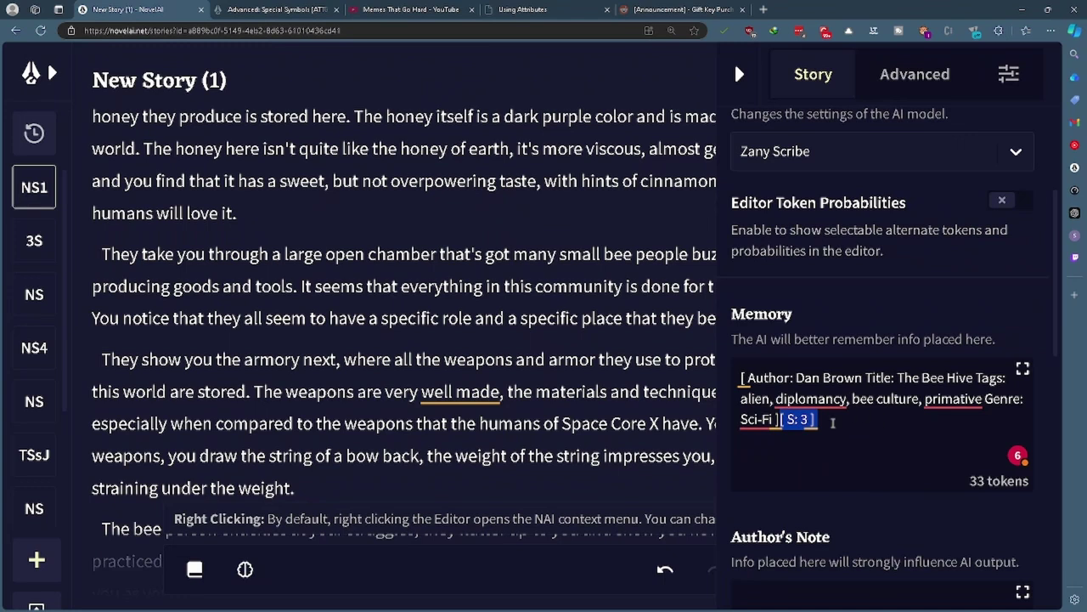
# Deselect the tag in Memory, look over the Memory and Author's Note settings, and close the story settings
pyautogui.click(759, 387)
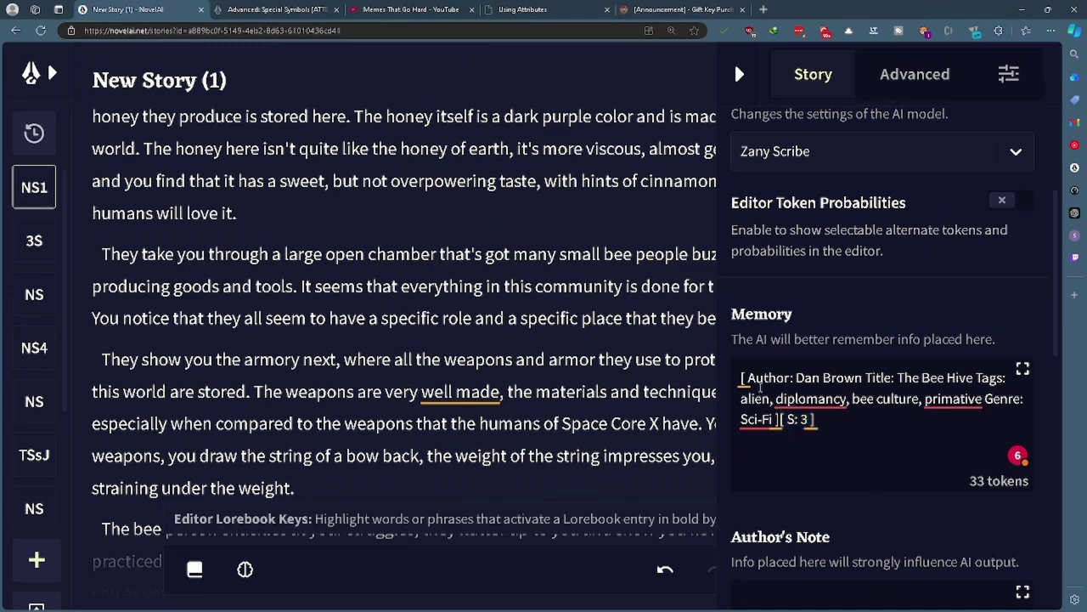
pyautogui.scroll(3, 759, 388)
pyautogui.scroll(-4, 759, 388)
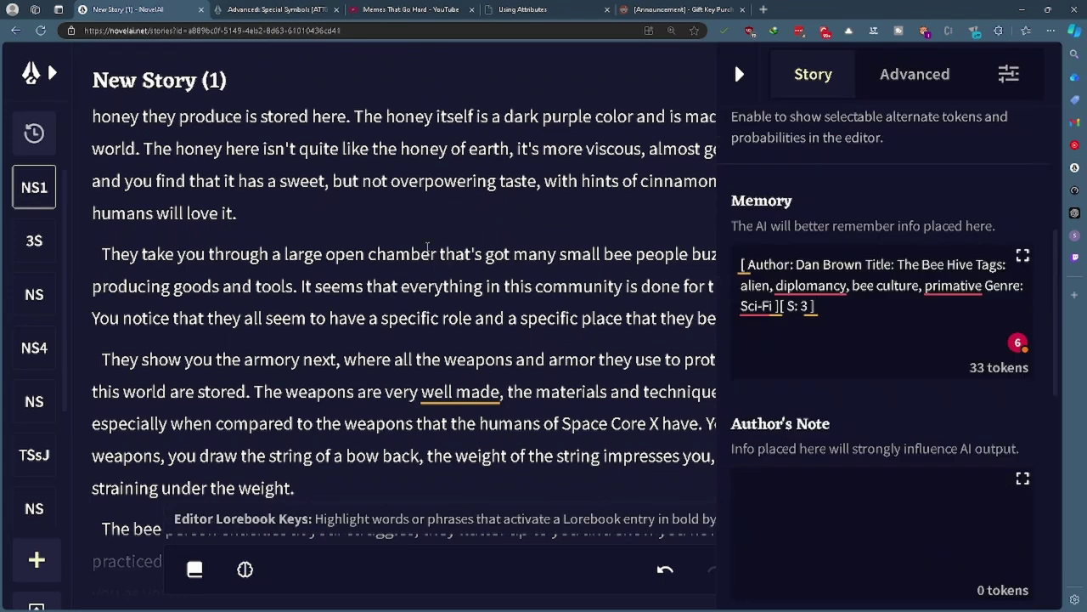
pyautogui.scroll(-4, 433, 255)
pyautogui.click(739, 73)
# Skim the bee story back to its opening paragraph and read down through the diplomat's meeting with the natives
pyautogui.scroll(6, 681, 224)
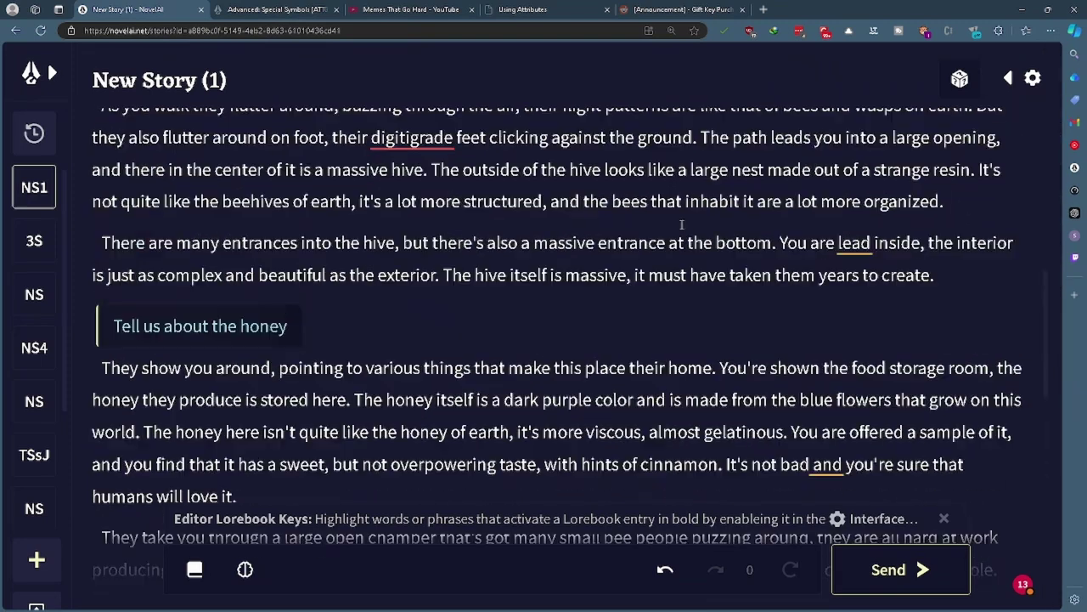
pyautogui.scroll(8, 681, 224)
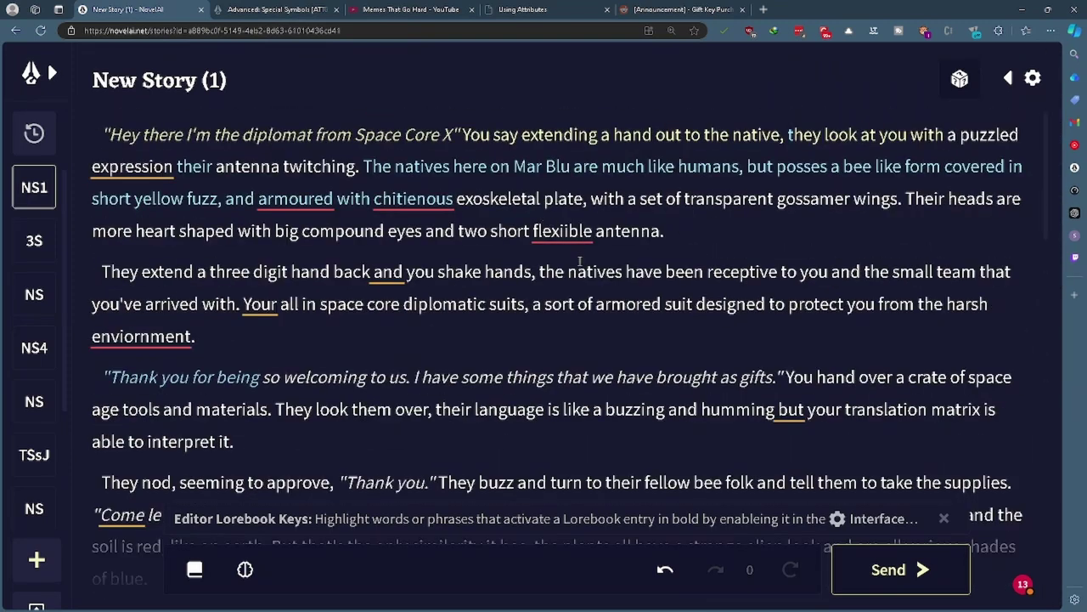
pyautogui.scroll(-4, 689, 247)
pyautogui.scroll(-4, 822, 319)
pyautogui.scroll(-5, 822, 320)
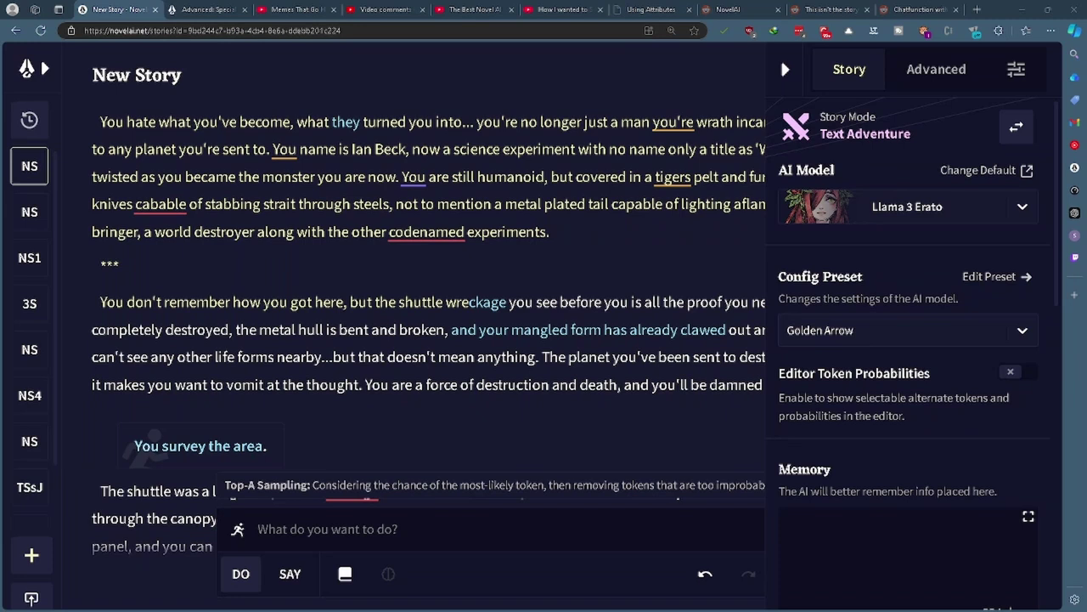
# Check the text adventure's Memory, Author's Note and Lorebook for entries, and close the story settings
pyautogui.scroll(-3, 908, 339)
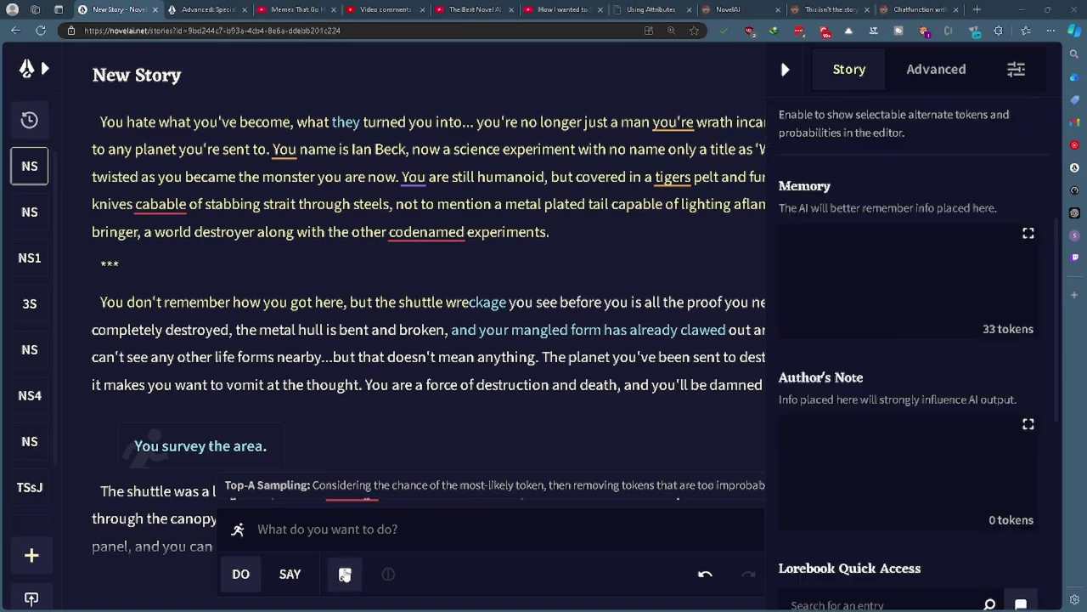
pyautogui.click(345, 573)
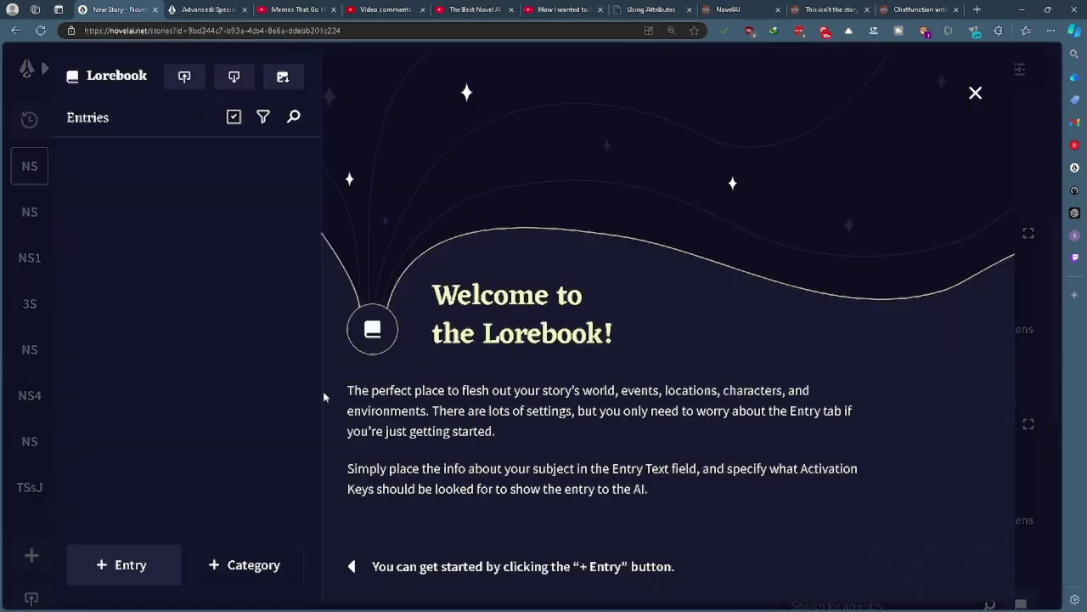
pyautogui.click(975, 93)
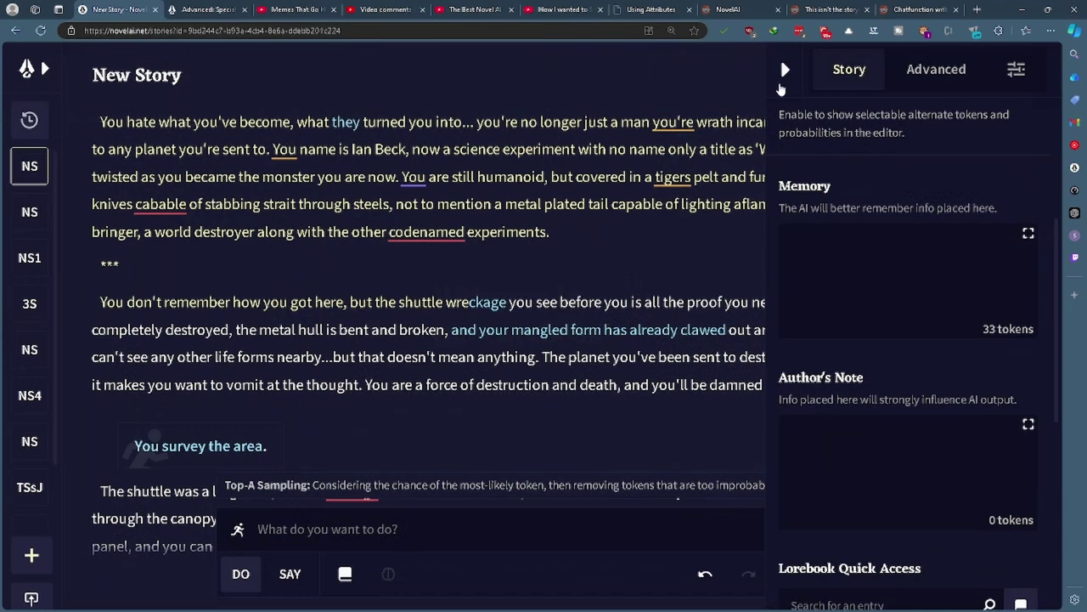
pyautogui.click(782, 69)
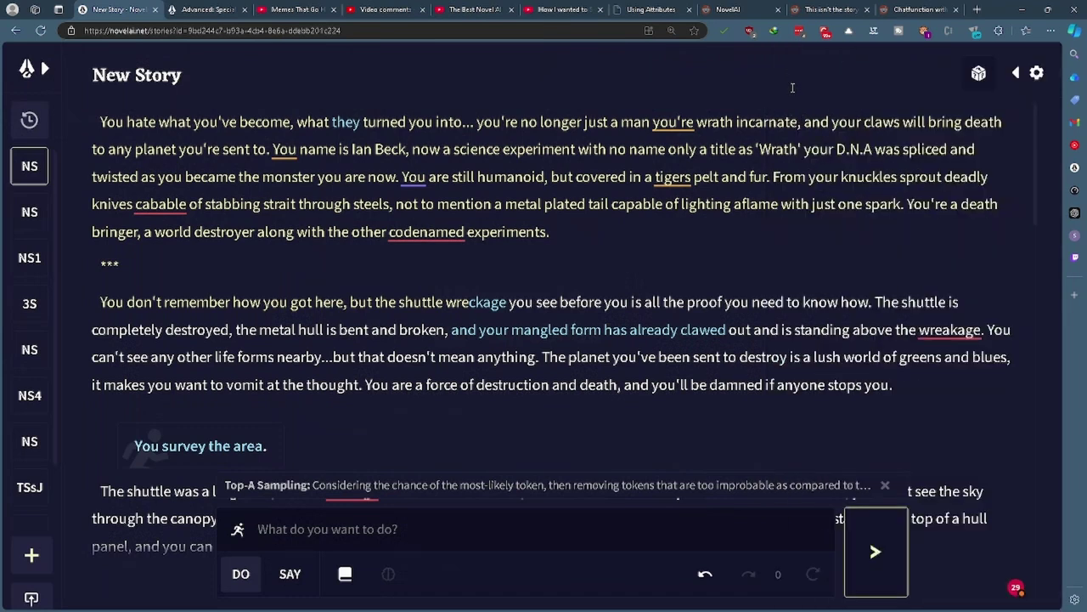
# Highlight the text adventure's opening paragraph and the *** separator beneath it, and clear the selection
pyautogui.tripleClick(533, 213)
pyautogui.moveTo(105, 122); pyautogui.dragTo(603, 202)
pyautogui.click(605, 223)
pyautogui.scroll(-2, 637, 225)
pyautogui.scroll(2, 637, 225)
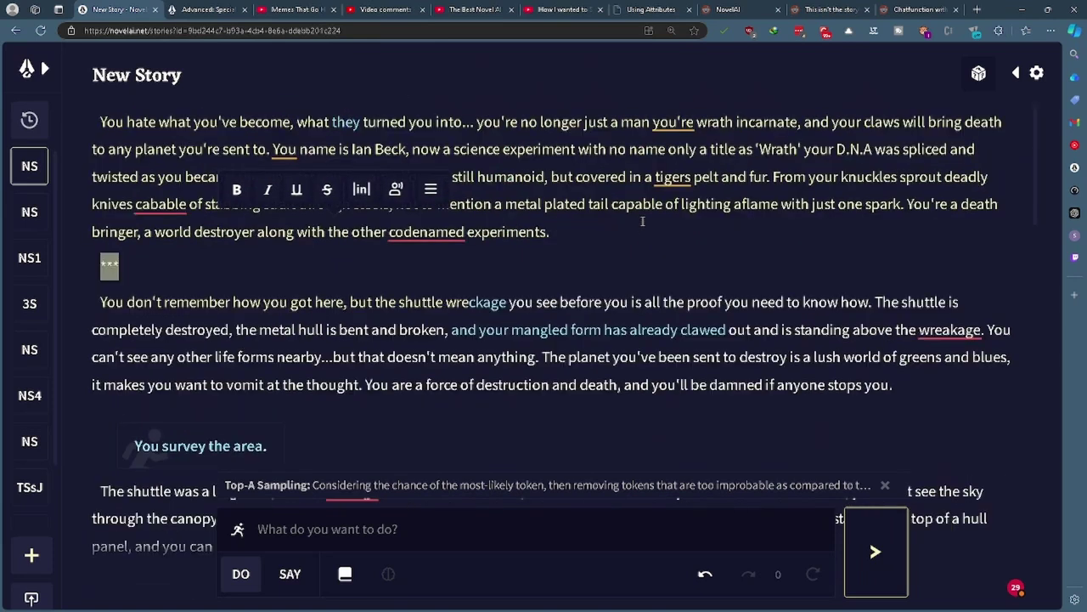
pyautogui.click(227, 269)
# Read the adventure from the shuttle crash through the "You survey the area." and "You try to find the others." actions
pyautogui.scroll(-1, 595, 239)
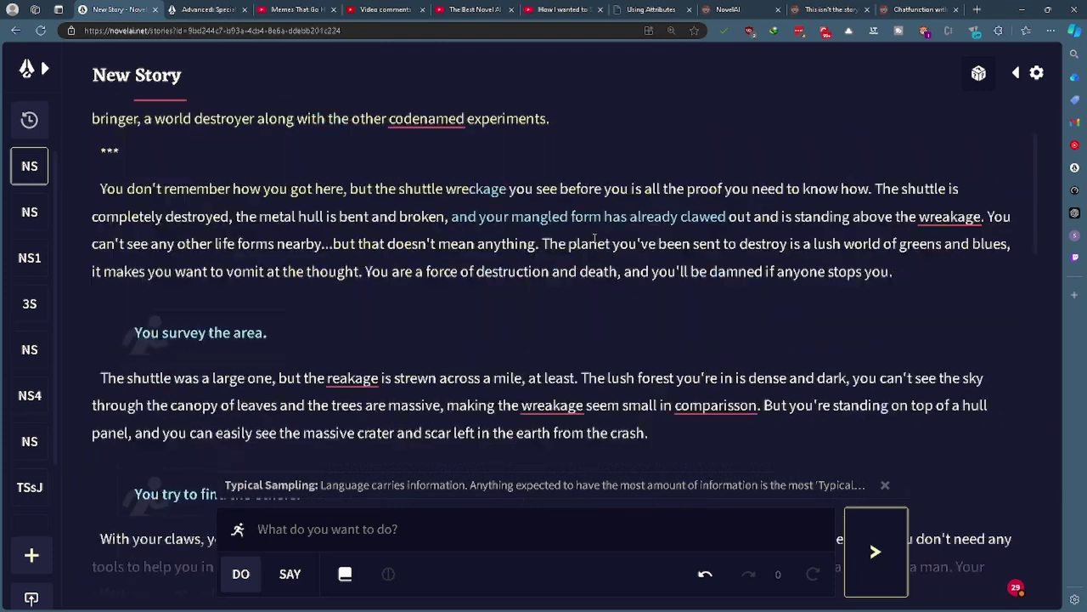
pyautogui.scroll(1, 595, 229)
pyautogui.scroll(-1, 594, 225)
pyautogui.scroll(-1, 569, 234)
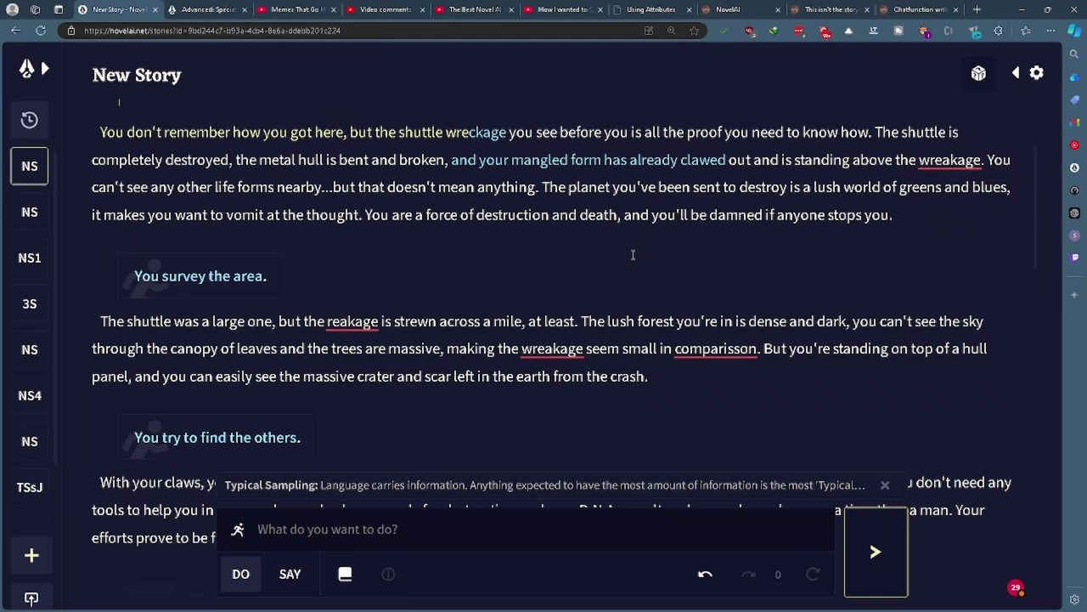
pyautogui.scroll(-2, 633, 255)
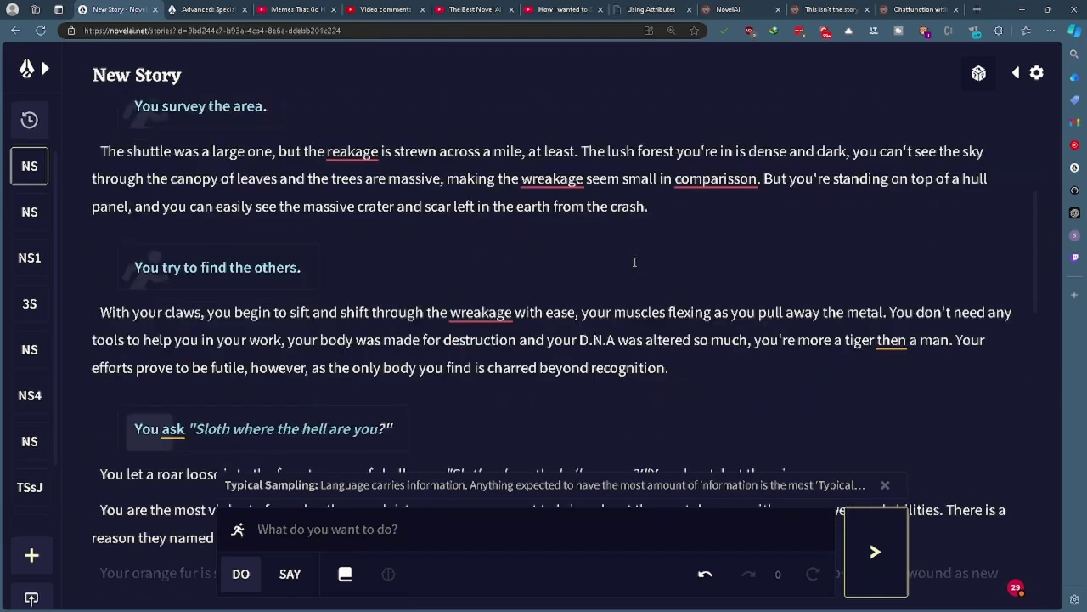
# Inspect the adventure's advanced settings and generation options, from Output Length to the repetition penalty settings, and close the settings
pyautogui.click(1016, 73)
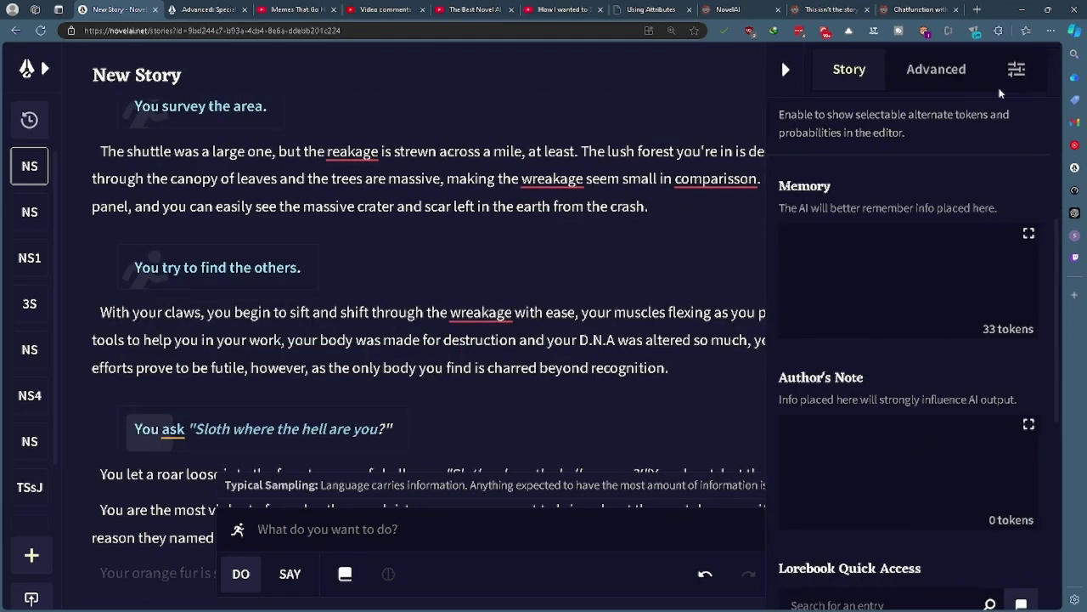
pyautogui.click(936, 69)
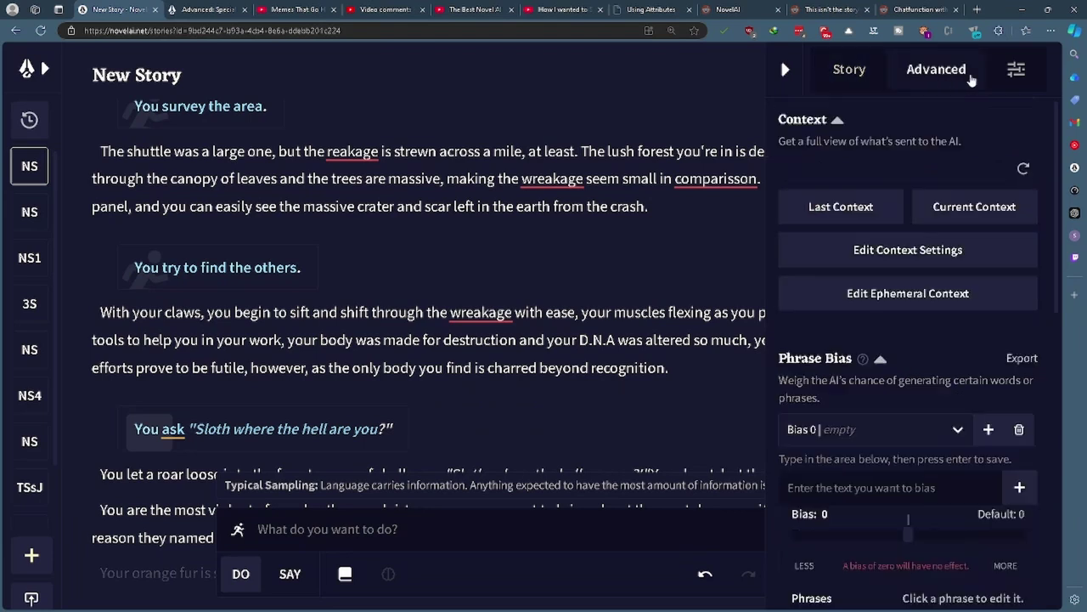
pyautogui.click(1016, 69)
pyautogui.scroll(-4, 925, 245)
pyautogui.scroll(4, 926, 244)
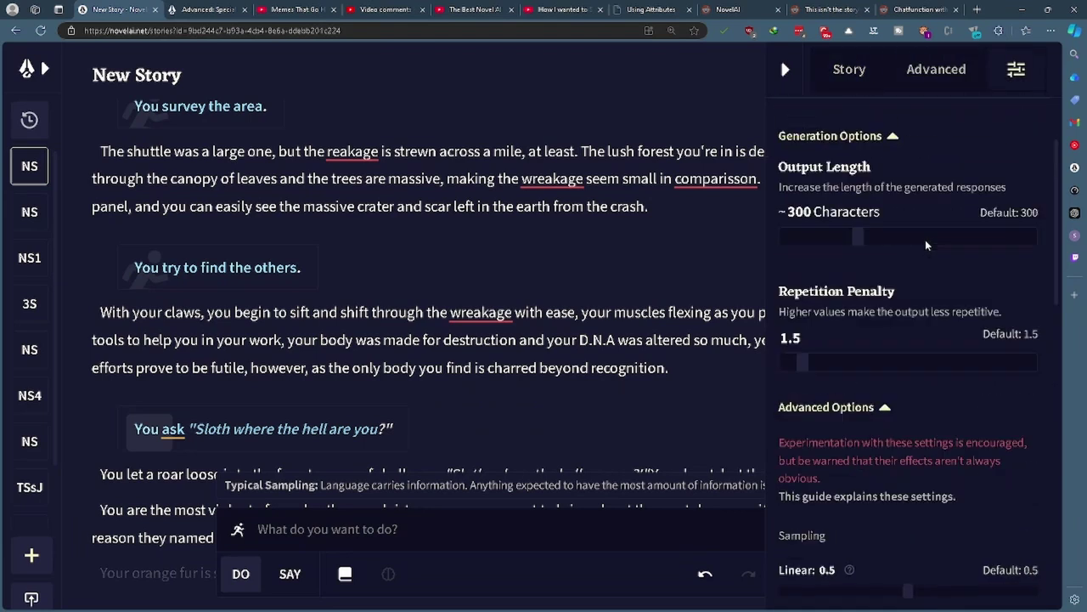
pyautogui.scroll(-10, 925, 255)
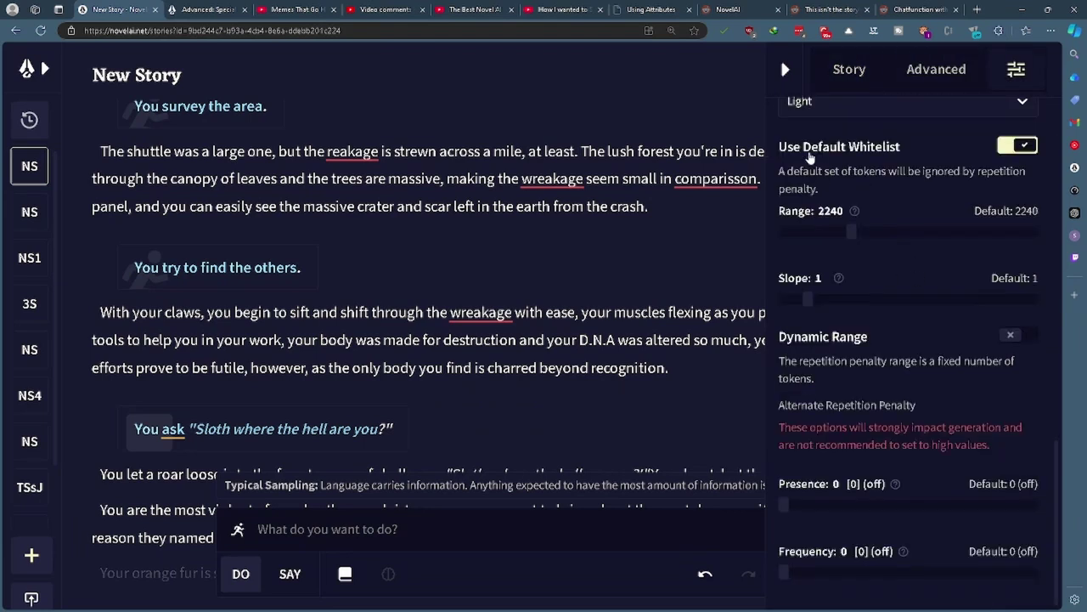
pyautogui.click(785, 69)
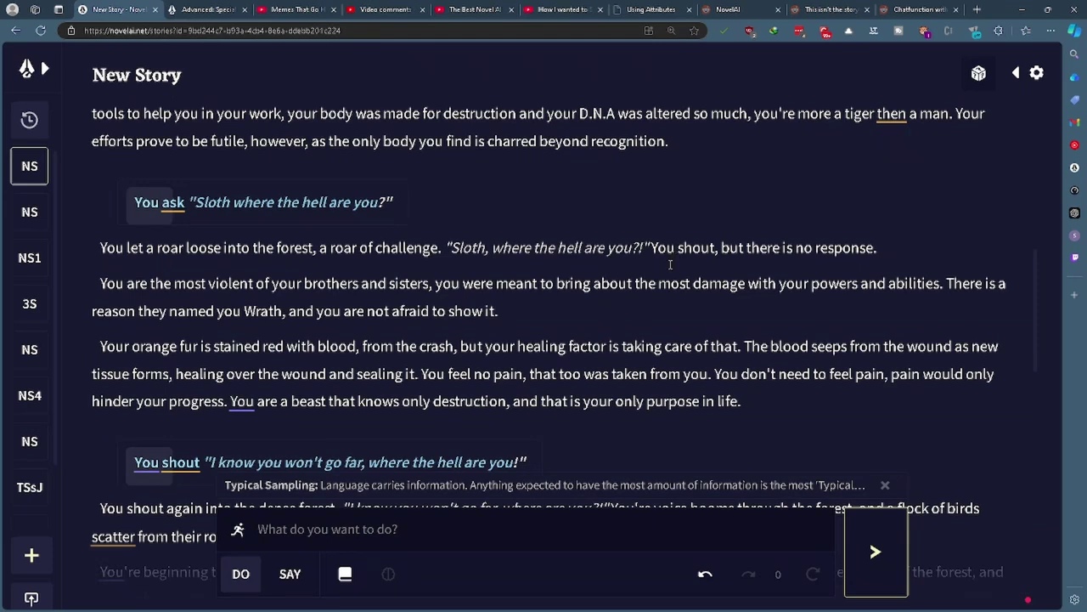
# Skim the remaining adventure actions and replies down to the cave wall strike, and revisit the earlier survey and Sloth passages
pyautogui.scroll(-2, 588, 245)
pyautogui.scroll(-2, 588, 244)
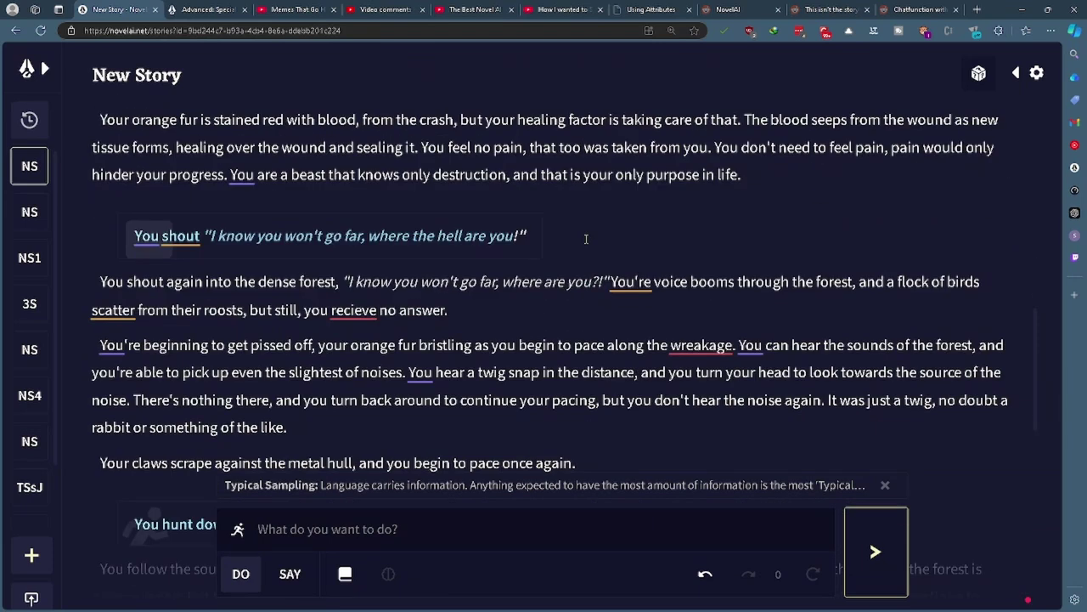
pyautogui.scroll(-7, 585, 238)
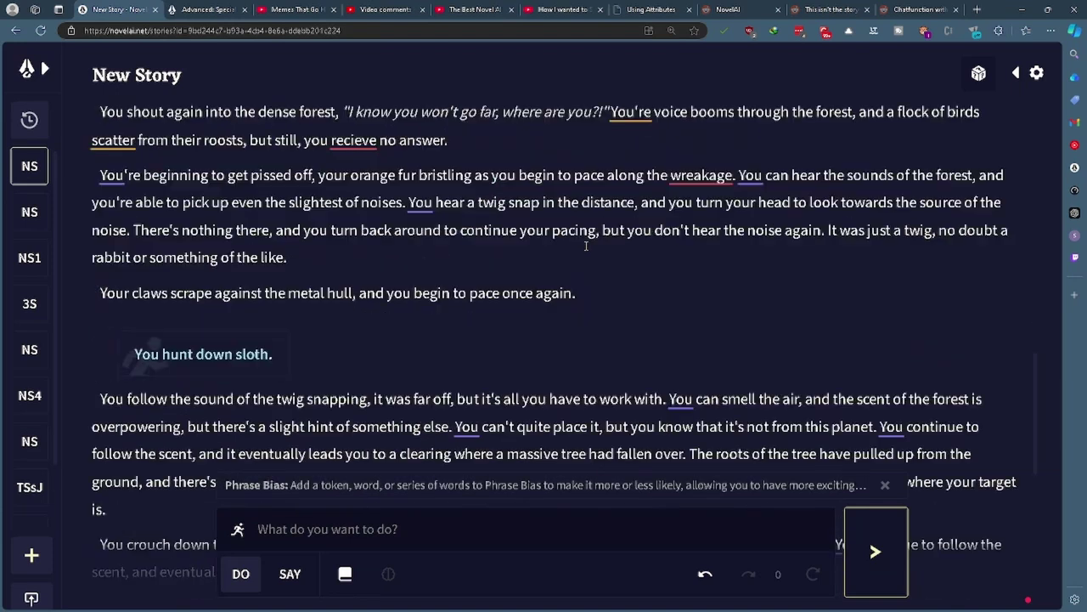
pyautogui.scroll(-4, 583, 239)
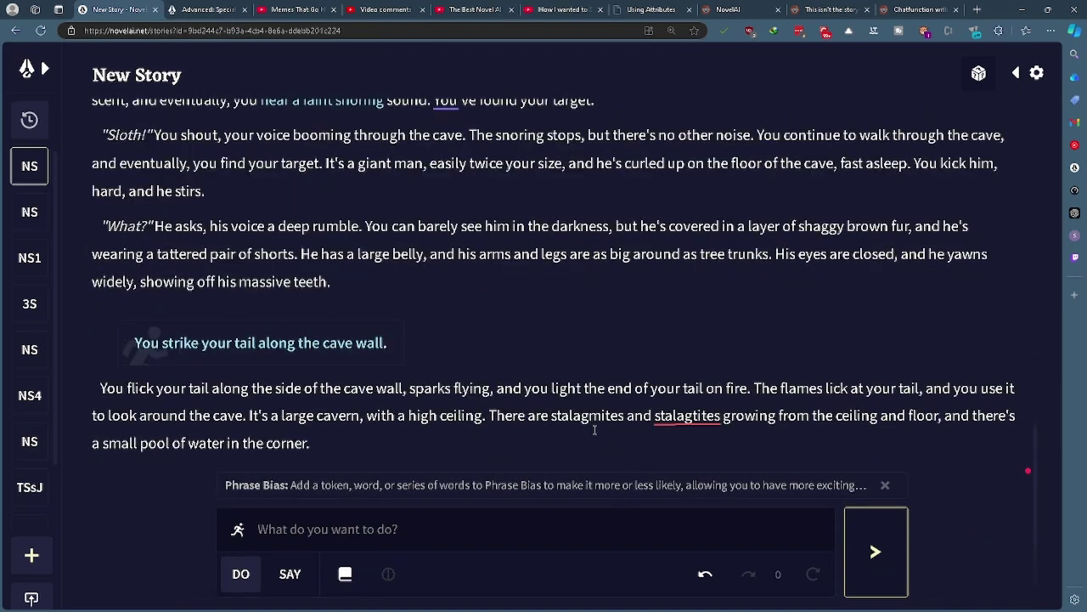
pyautogui.scroll(20, 581, 300)
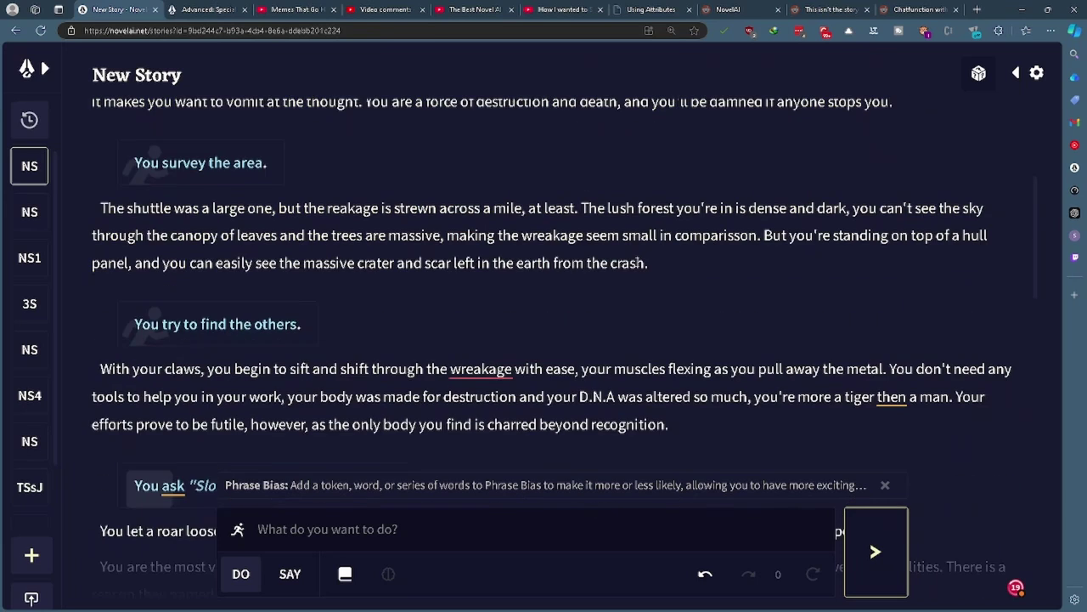
pyautogui.scroll(-12, 582, 300)
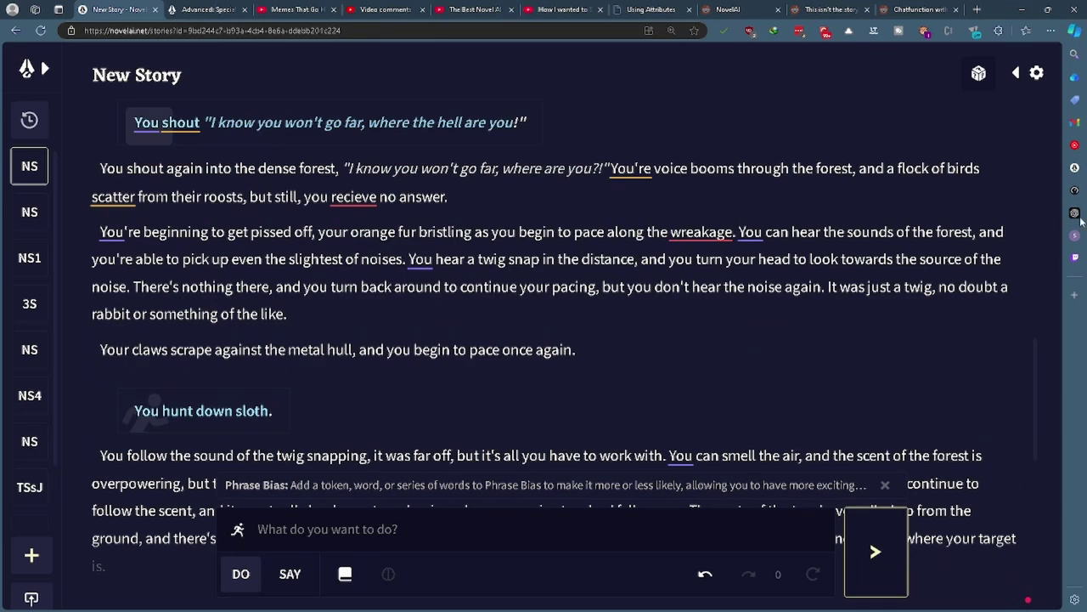